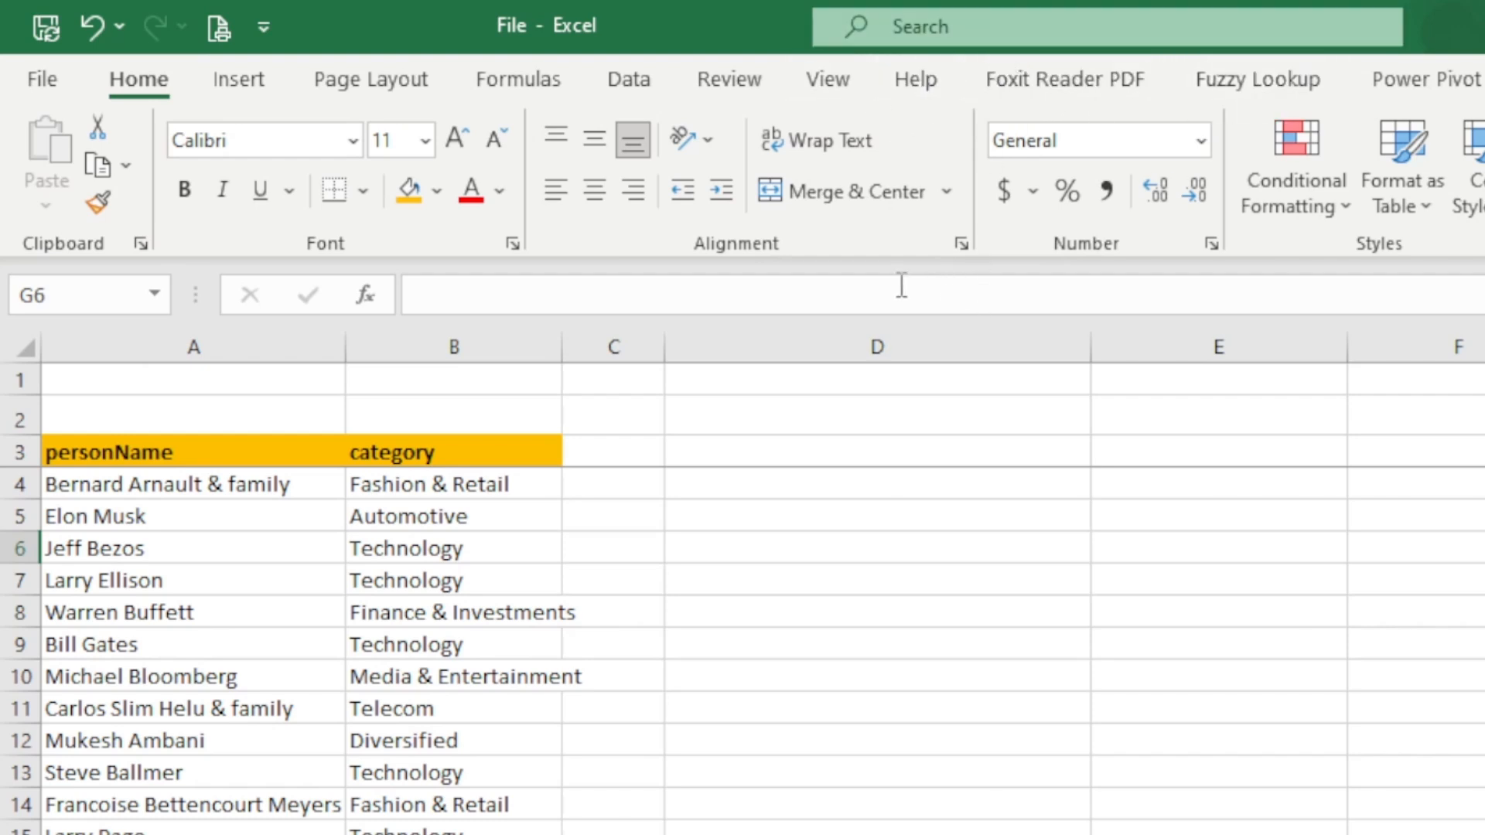
# - Enable the Developer tab in the ribbon customization options and apply the change
pyautogui.rightClick(1019, 238)
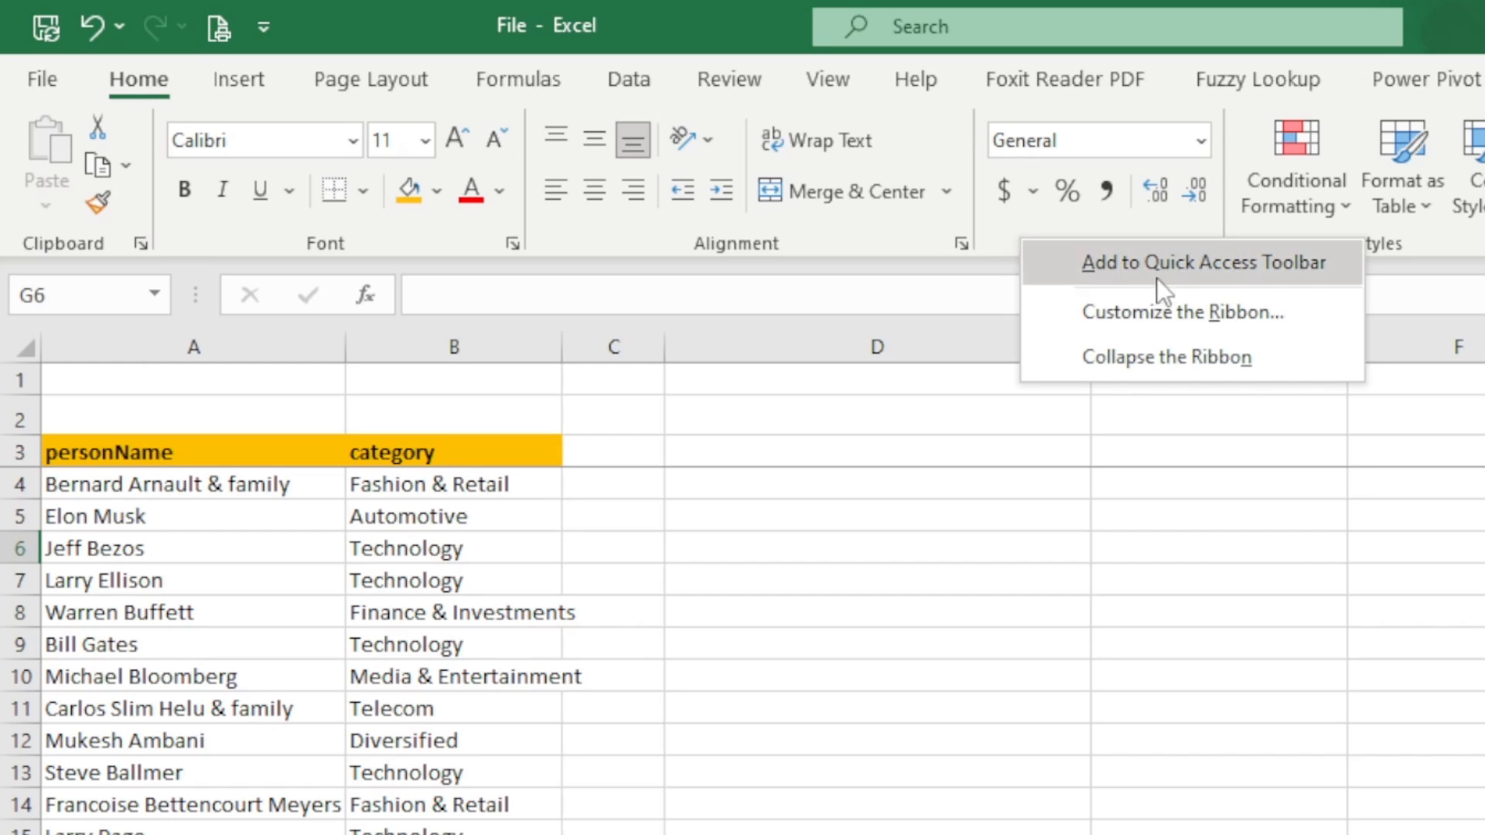
pyautogui.click(1139, 312)
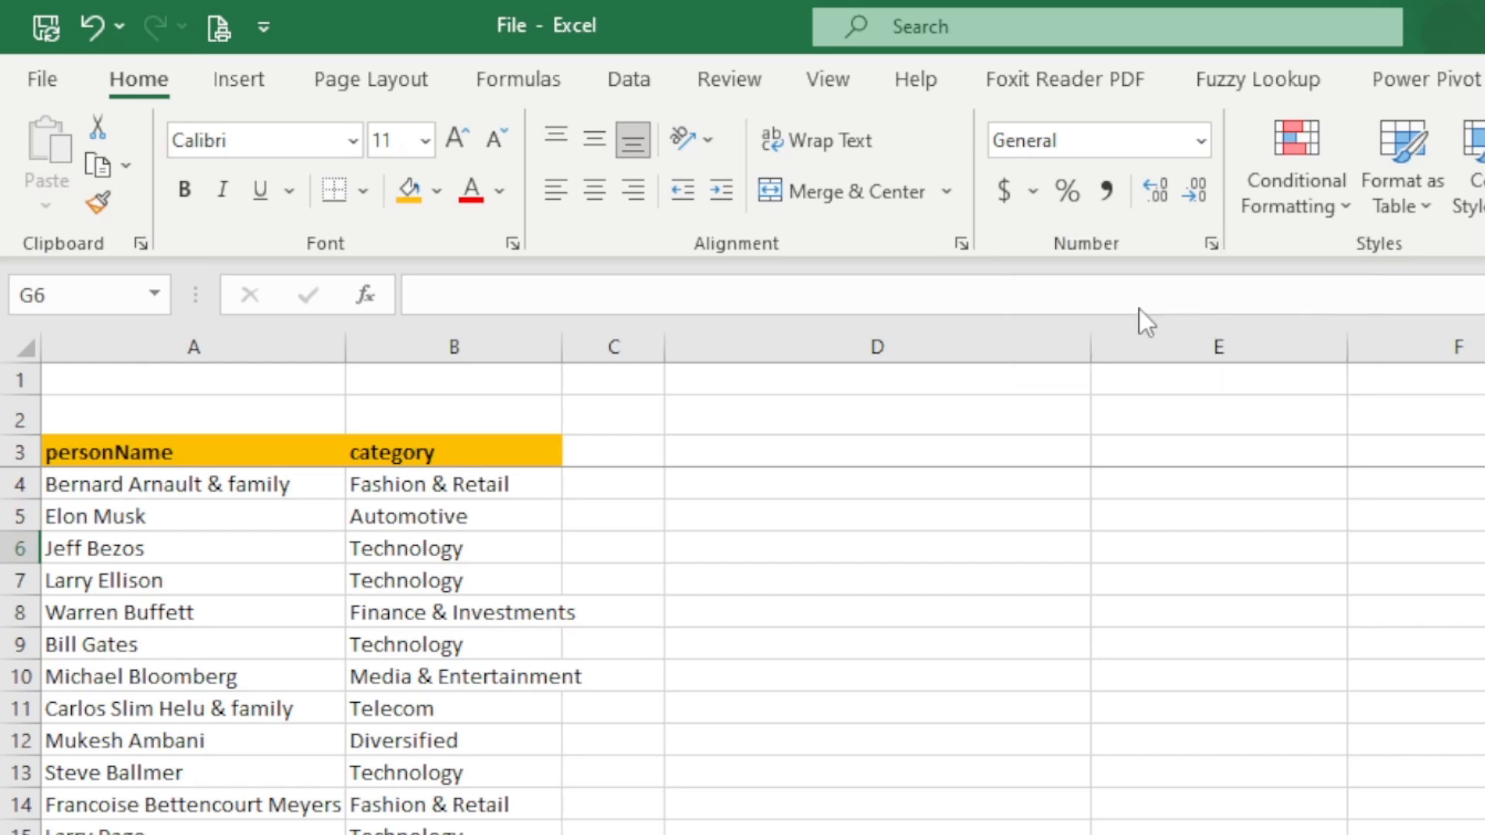
pyautogui.moveTo(1024, 91); pyautogui.dragTo(663, 90)
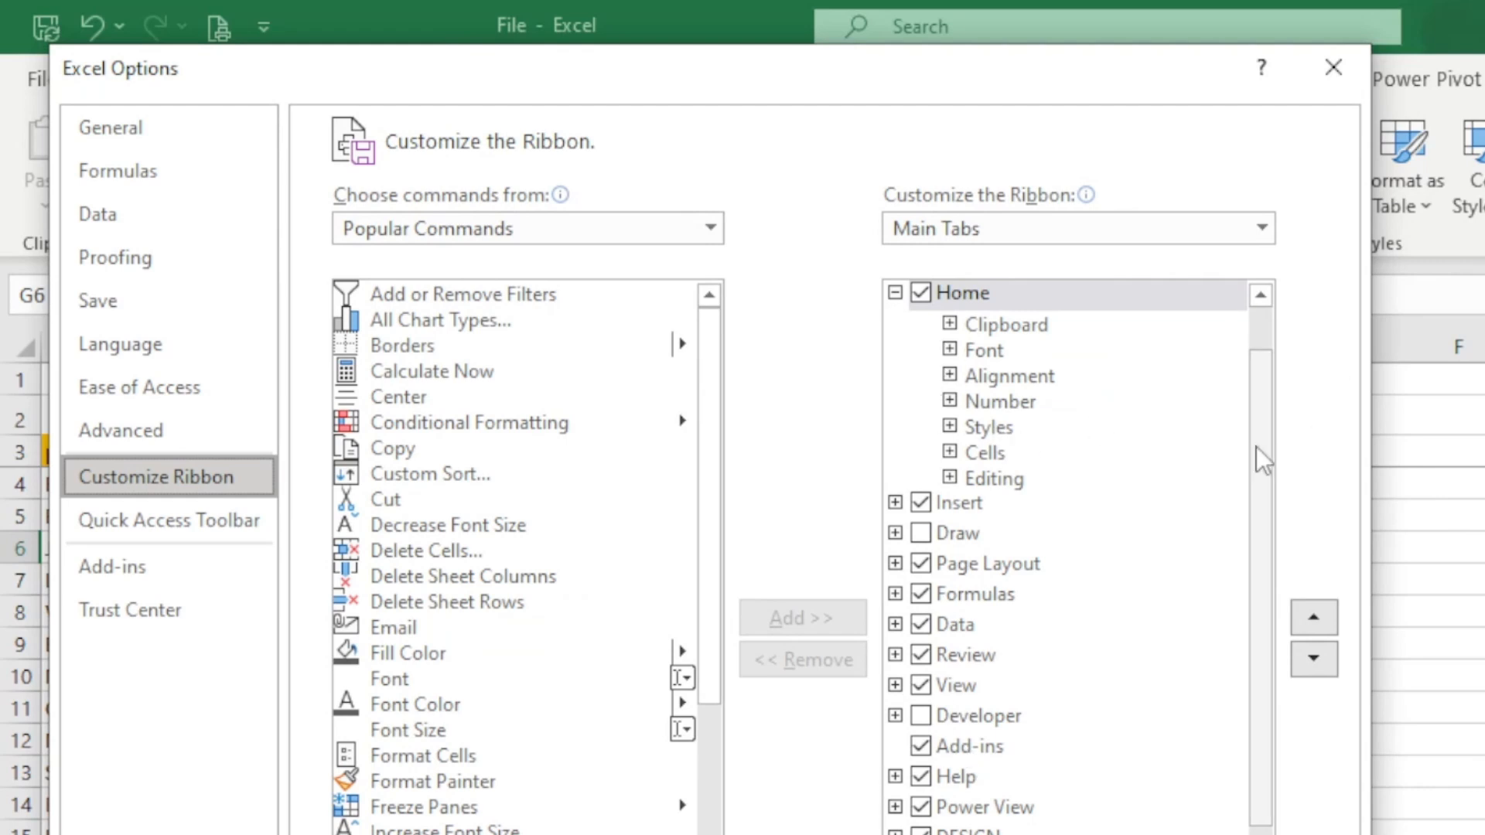
pyautogui.moveTo(1256, 447); pyautogui.dragTo(1265, 266)
pyautogui.moveTo(1269, 396); pyautogui.dragTo(1265, 568)
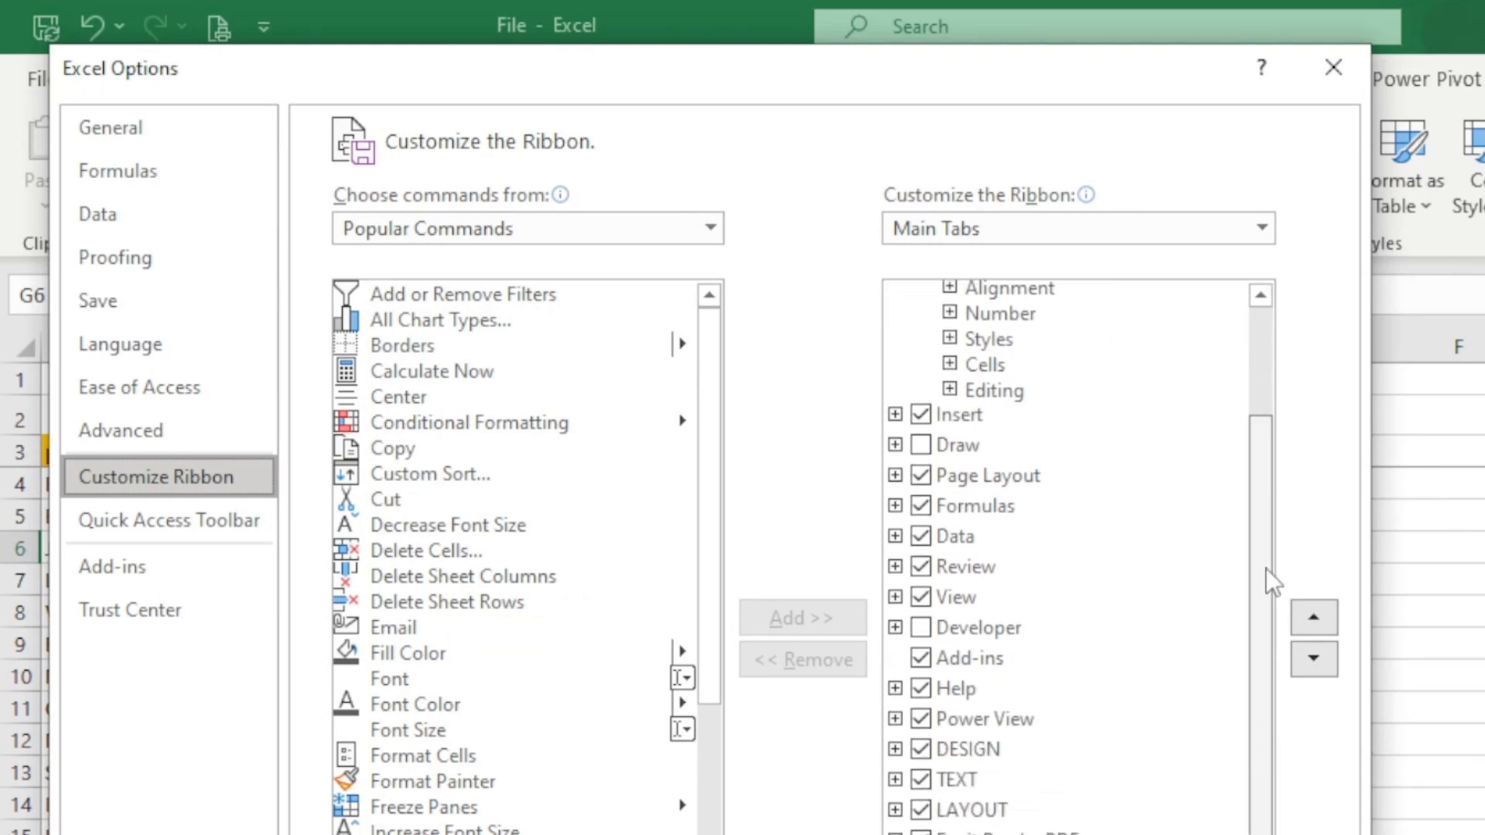
pyautogui.click(920, 628)
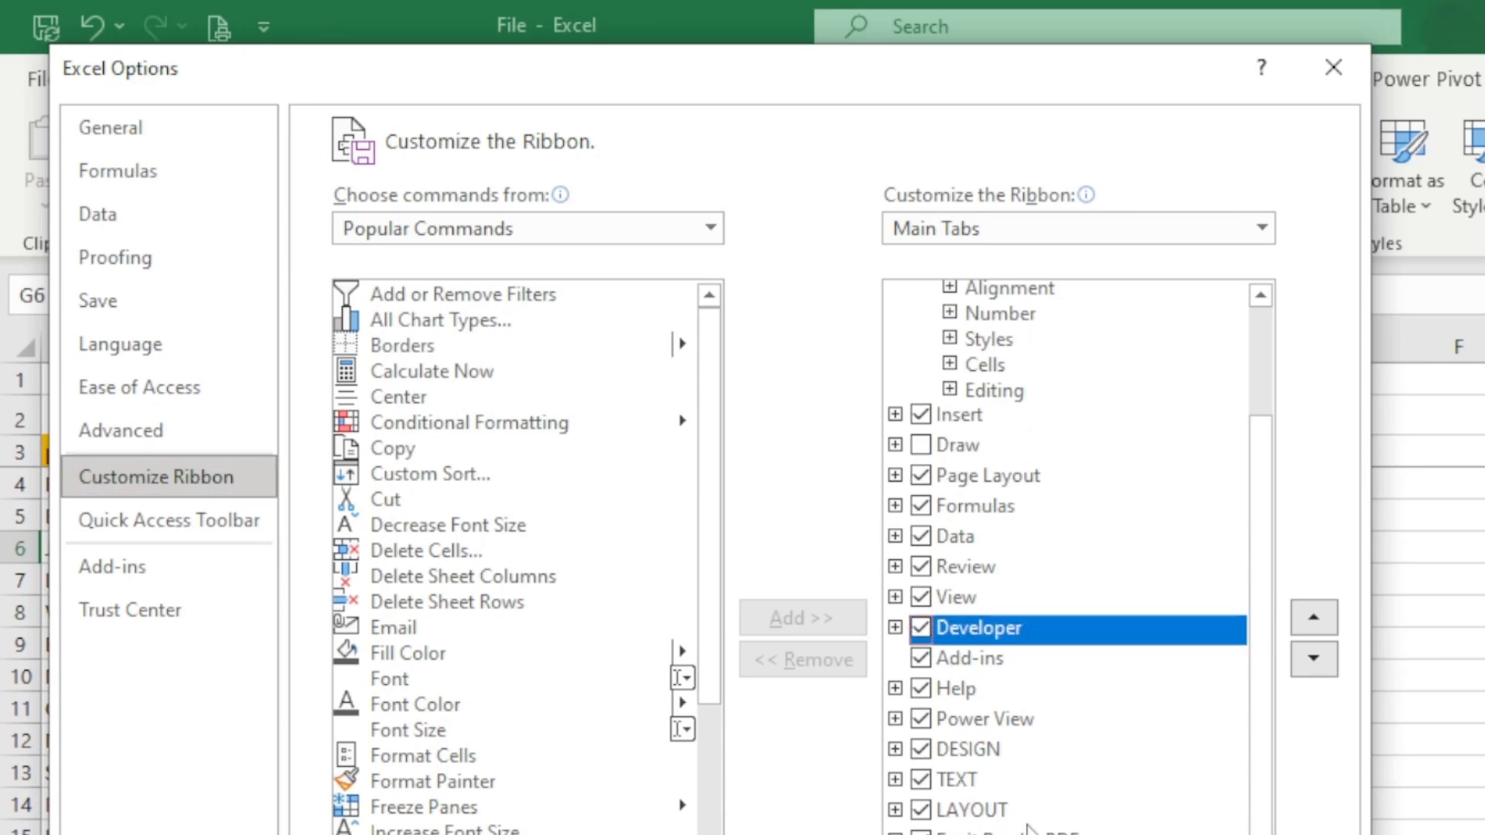
pyautogui.press('Return')
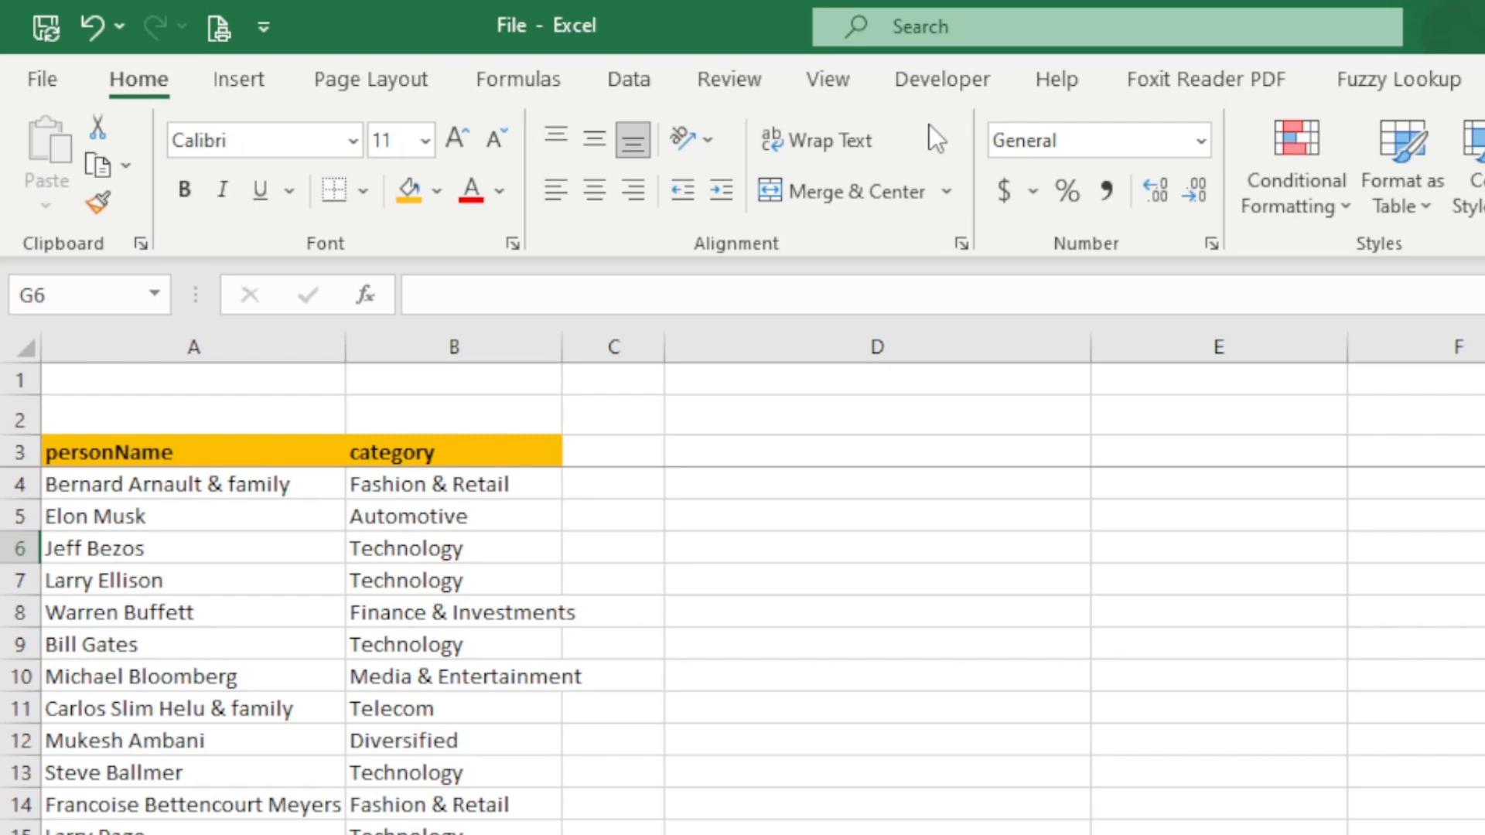
# - Insert an ActiveX text box over cell D2, sized to fill the cell's width and height
pyautogui.click(943, 79)
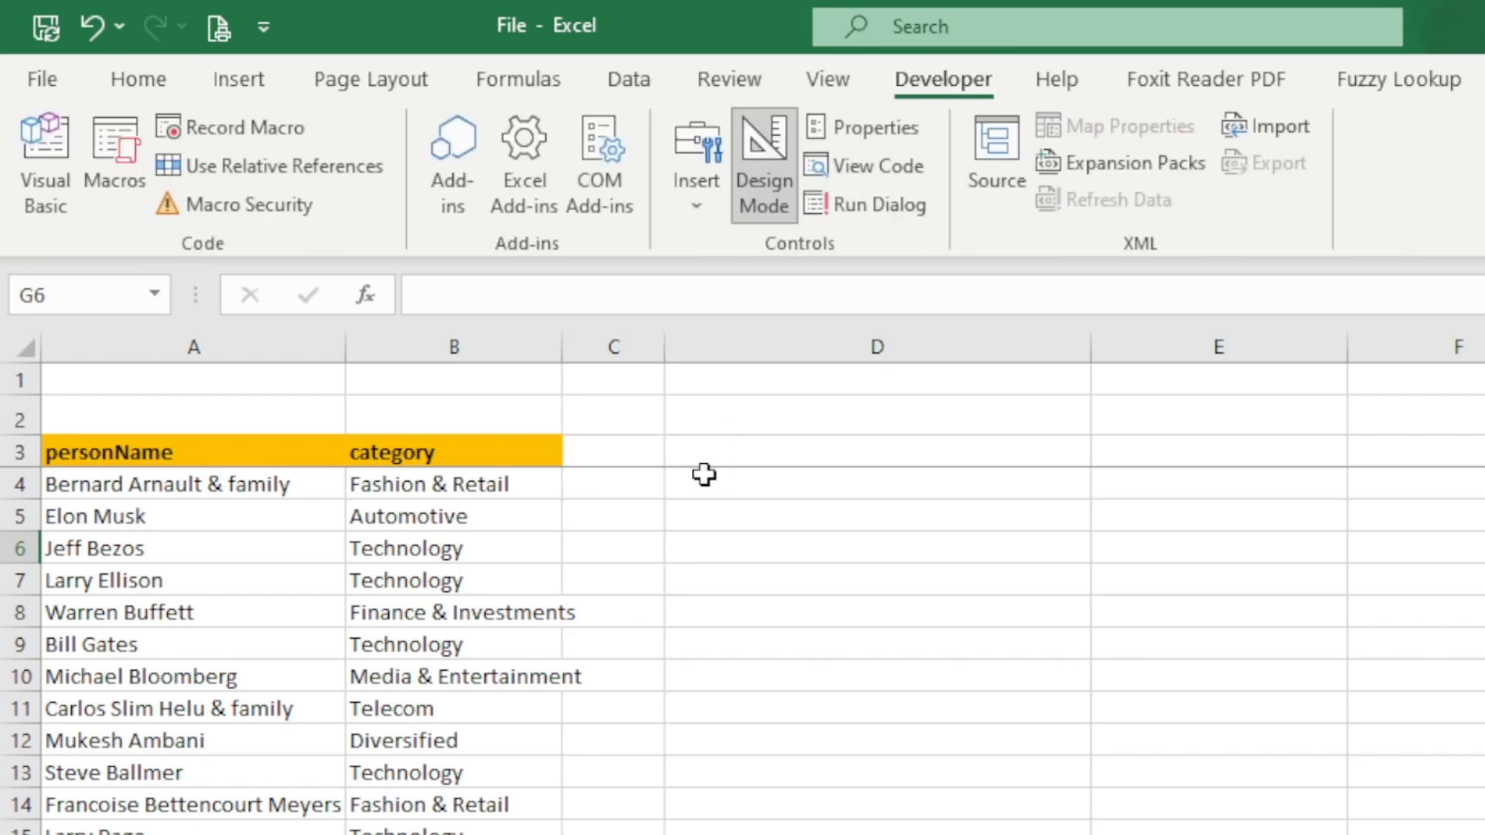
pyautogui.click(695, 206)
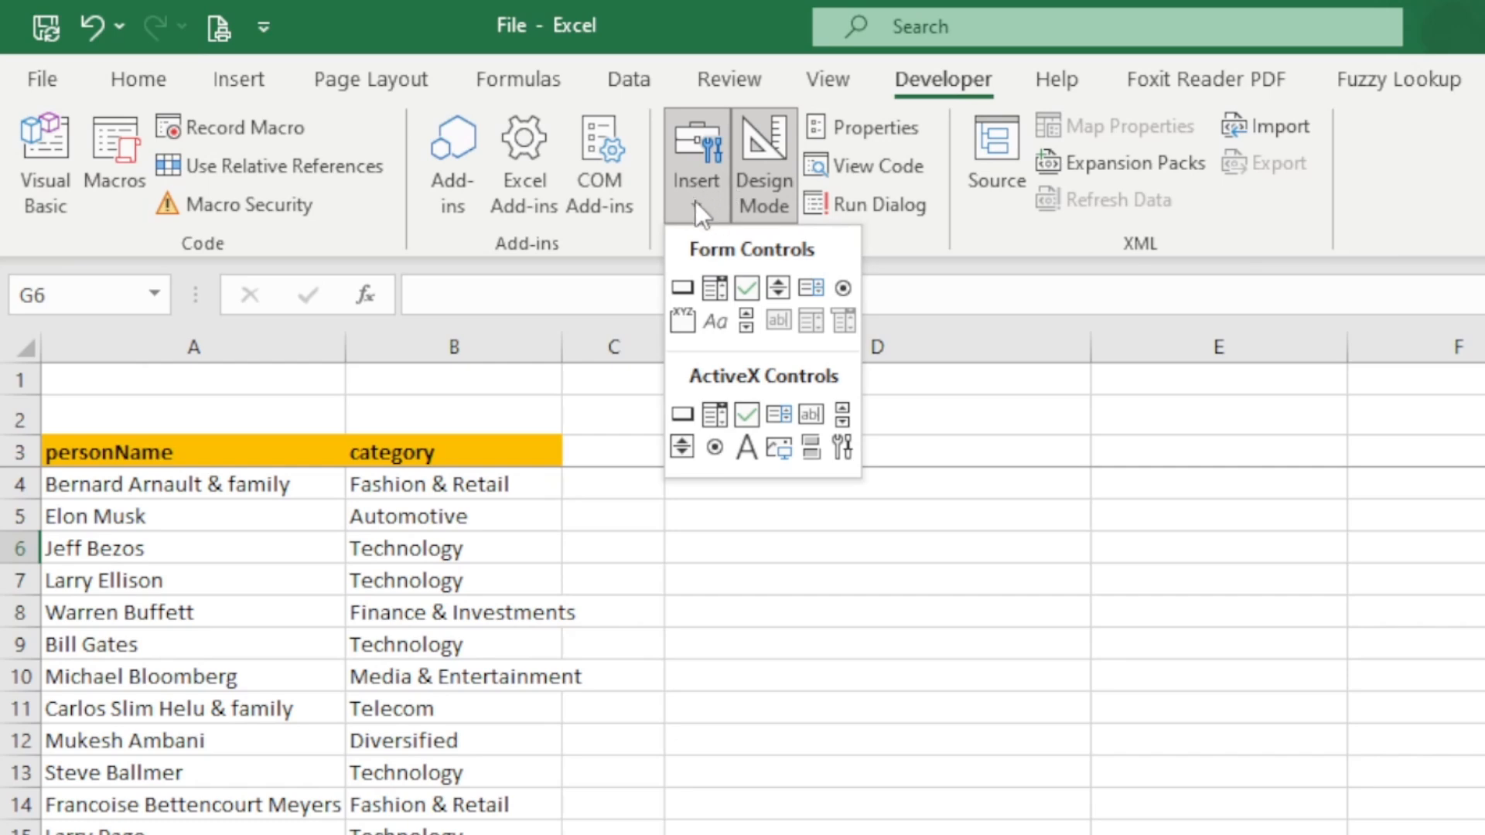
pyautogui.click(810, 416)
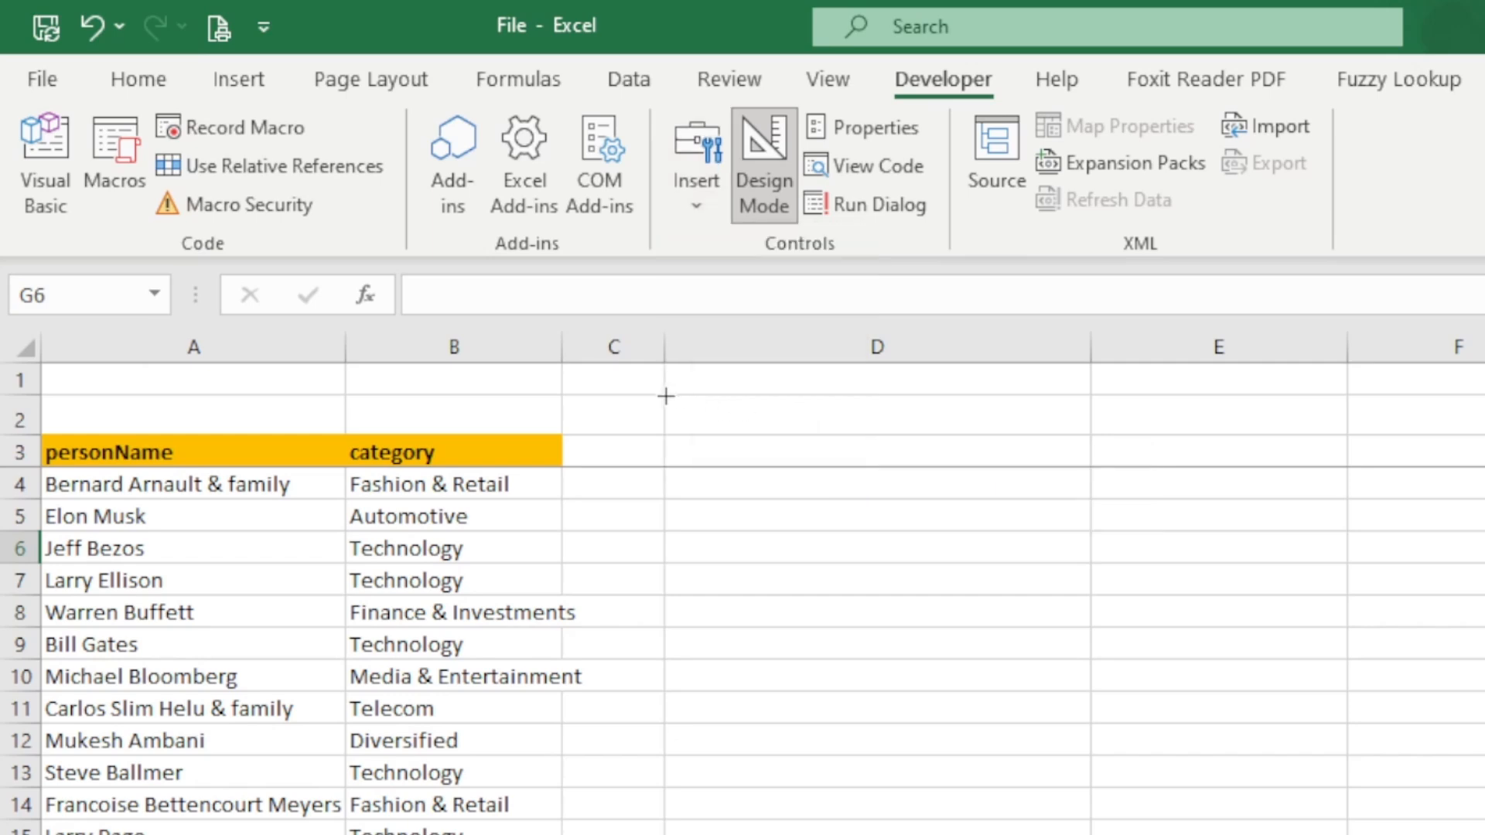
pyautogui.moveTo(666, 396); pyautogui.dragTo(1087, 431)
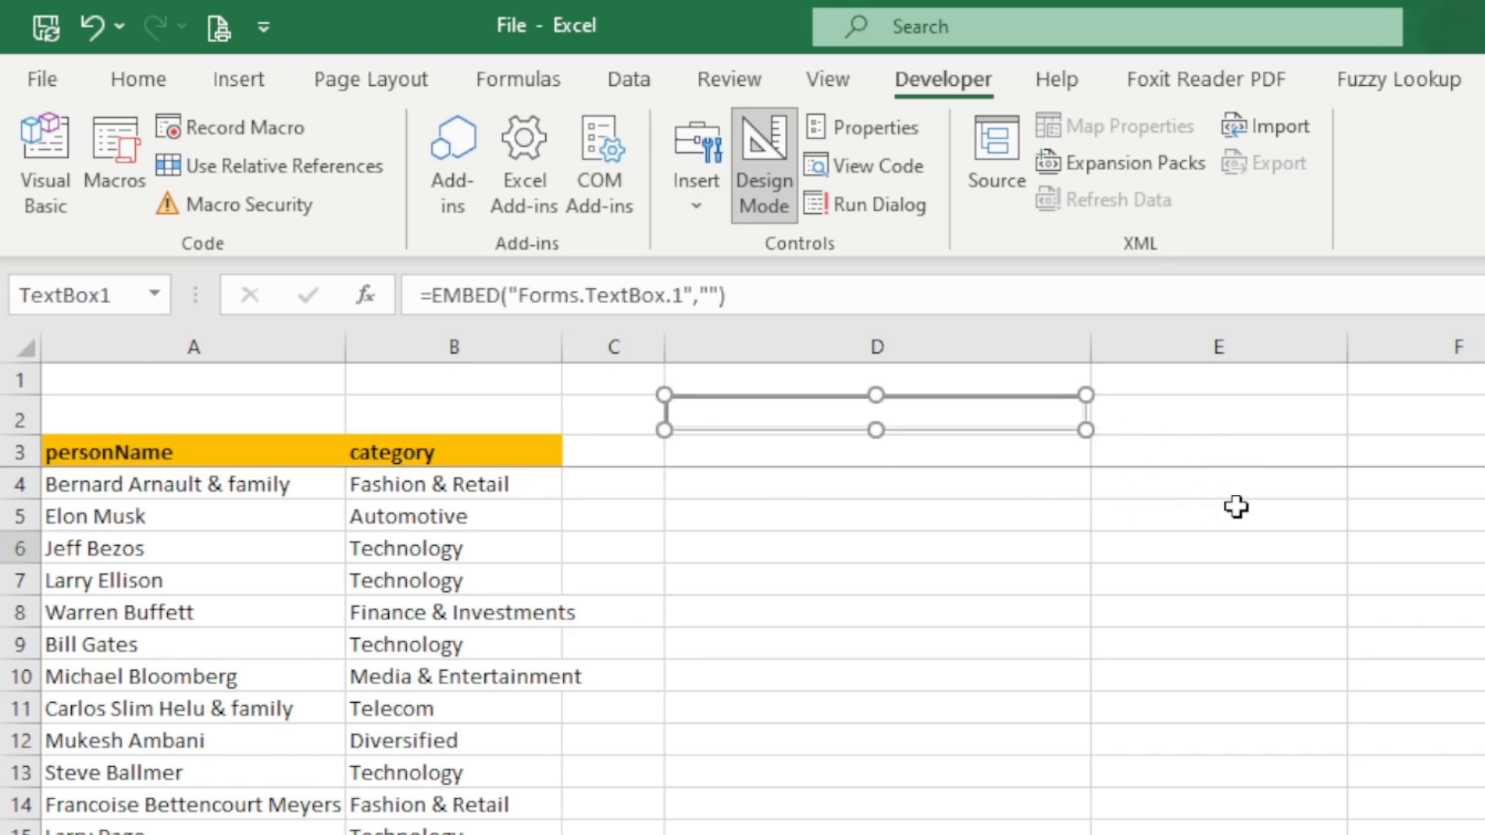
pyautogui.click(1207, 553)
pyautogui.click(789, 432)
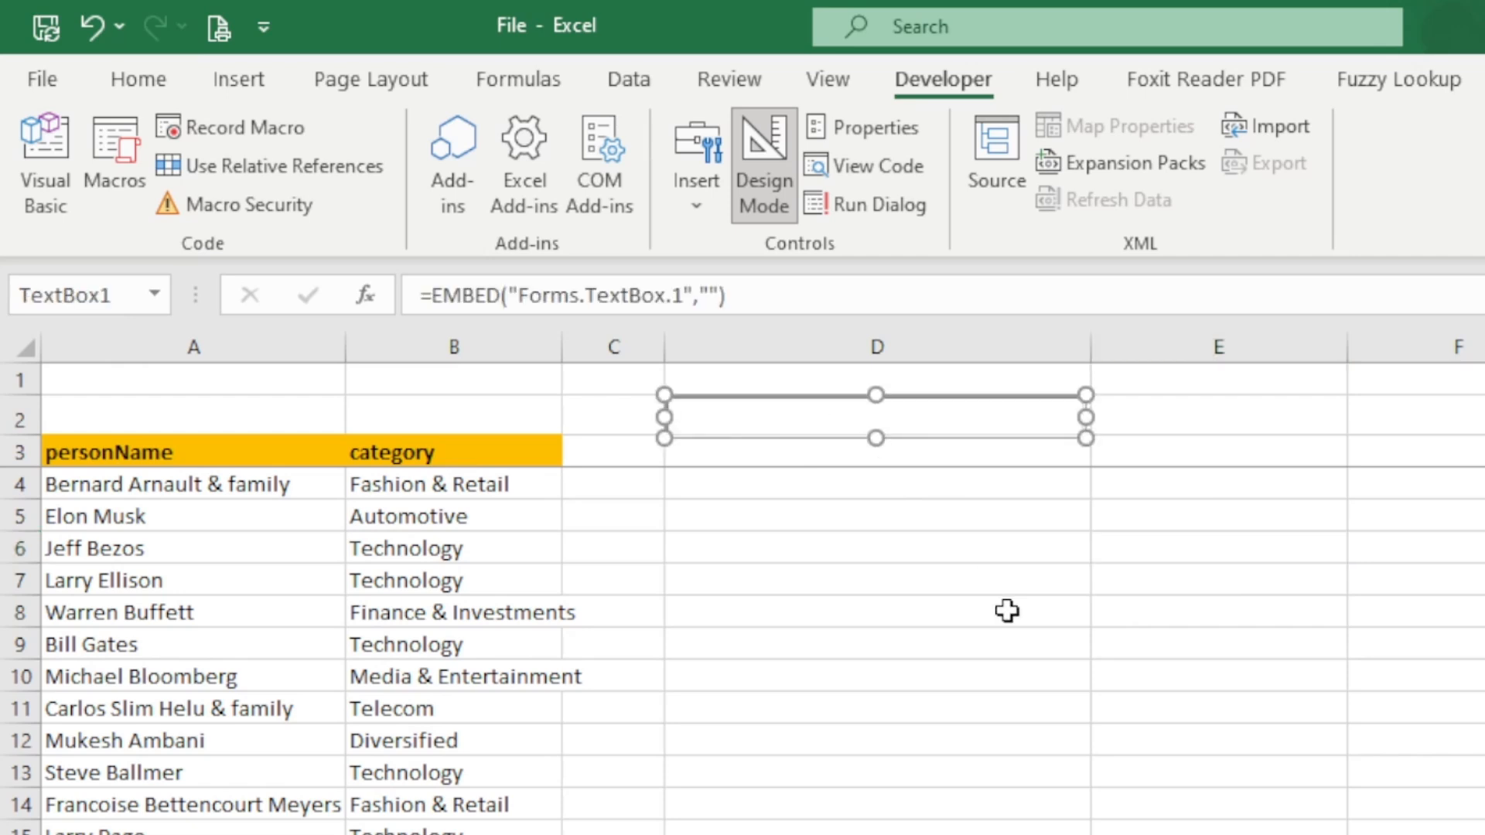
pyautogui.click(1143, 517)
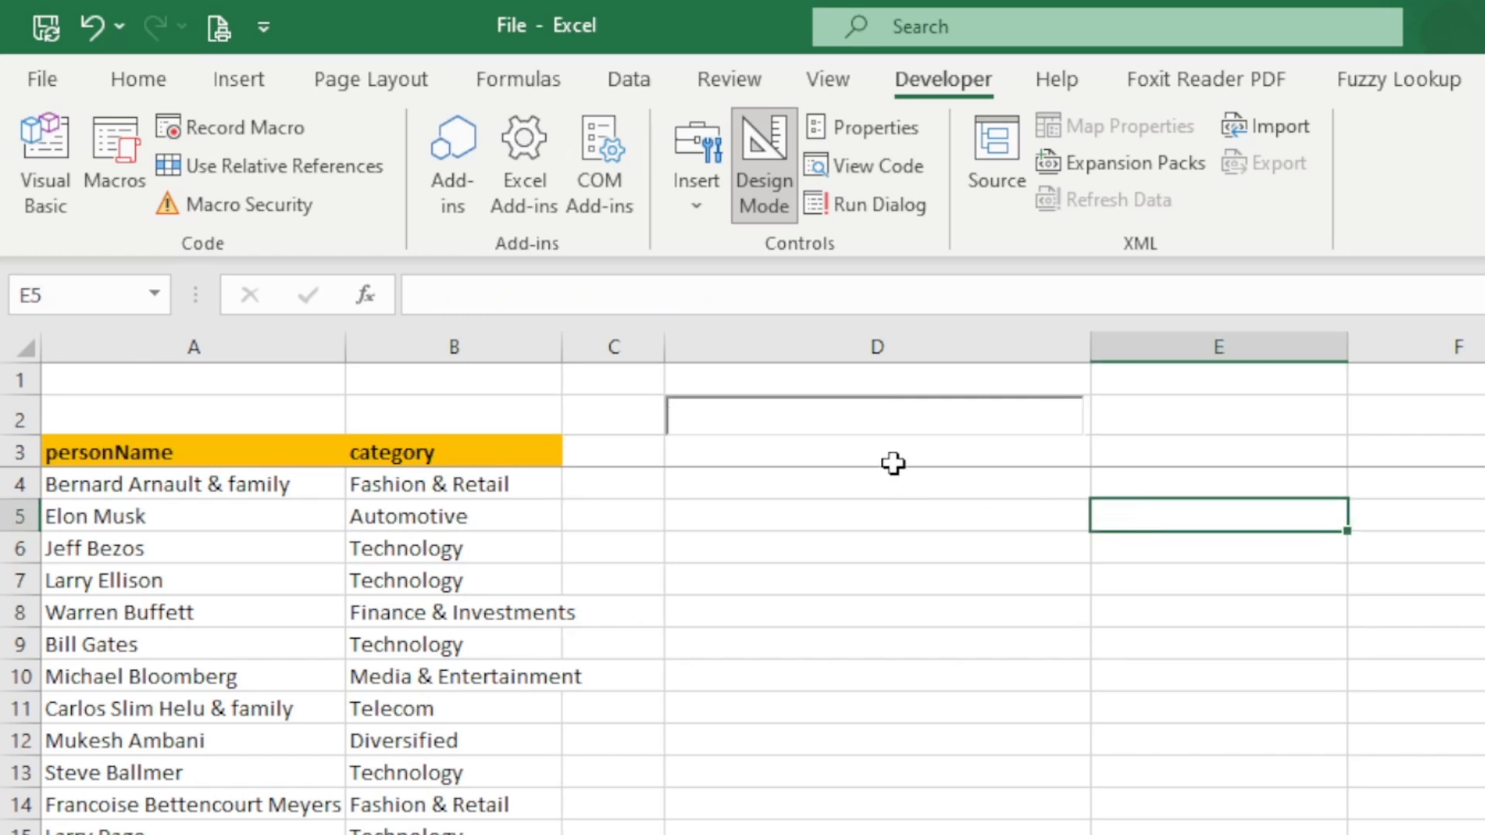
# - Set the text box's LinkedCell property to D1 and close its properties
pyautogui.click(795, 417)
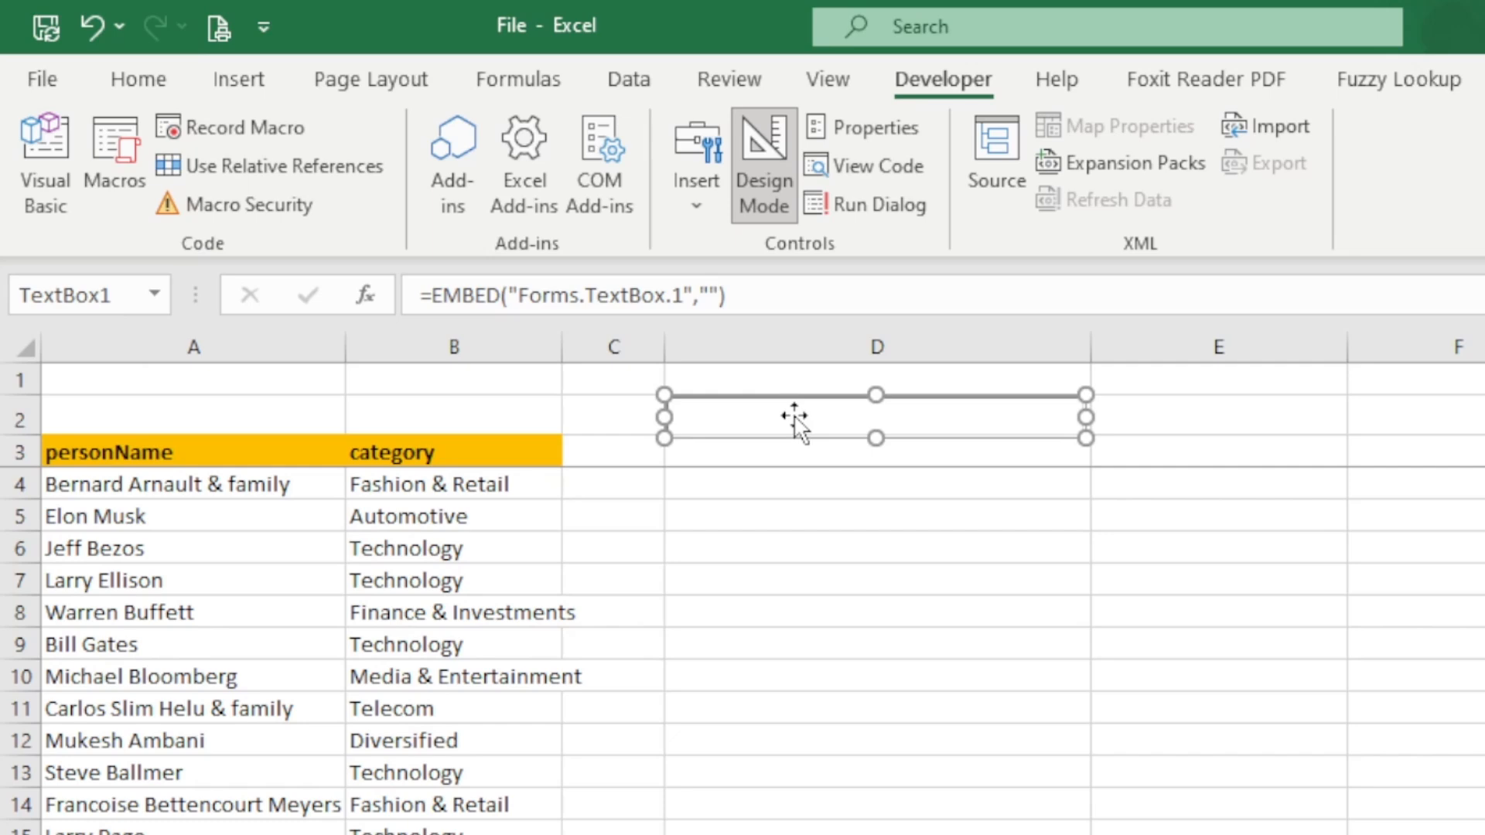
pyautogui.rightClick(795, 418)
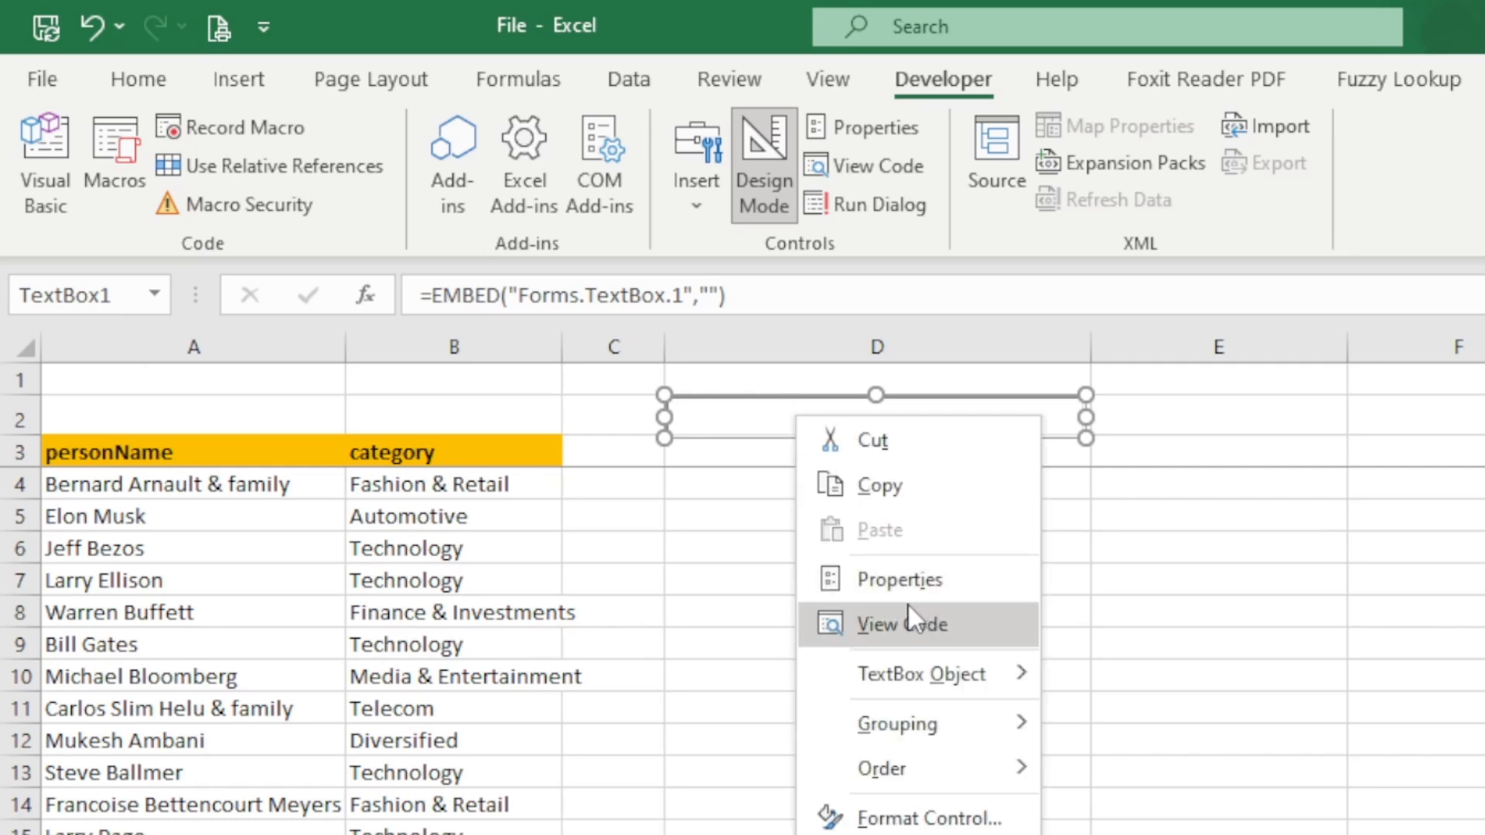
pyautogui.click(910, 582)
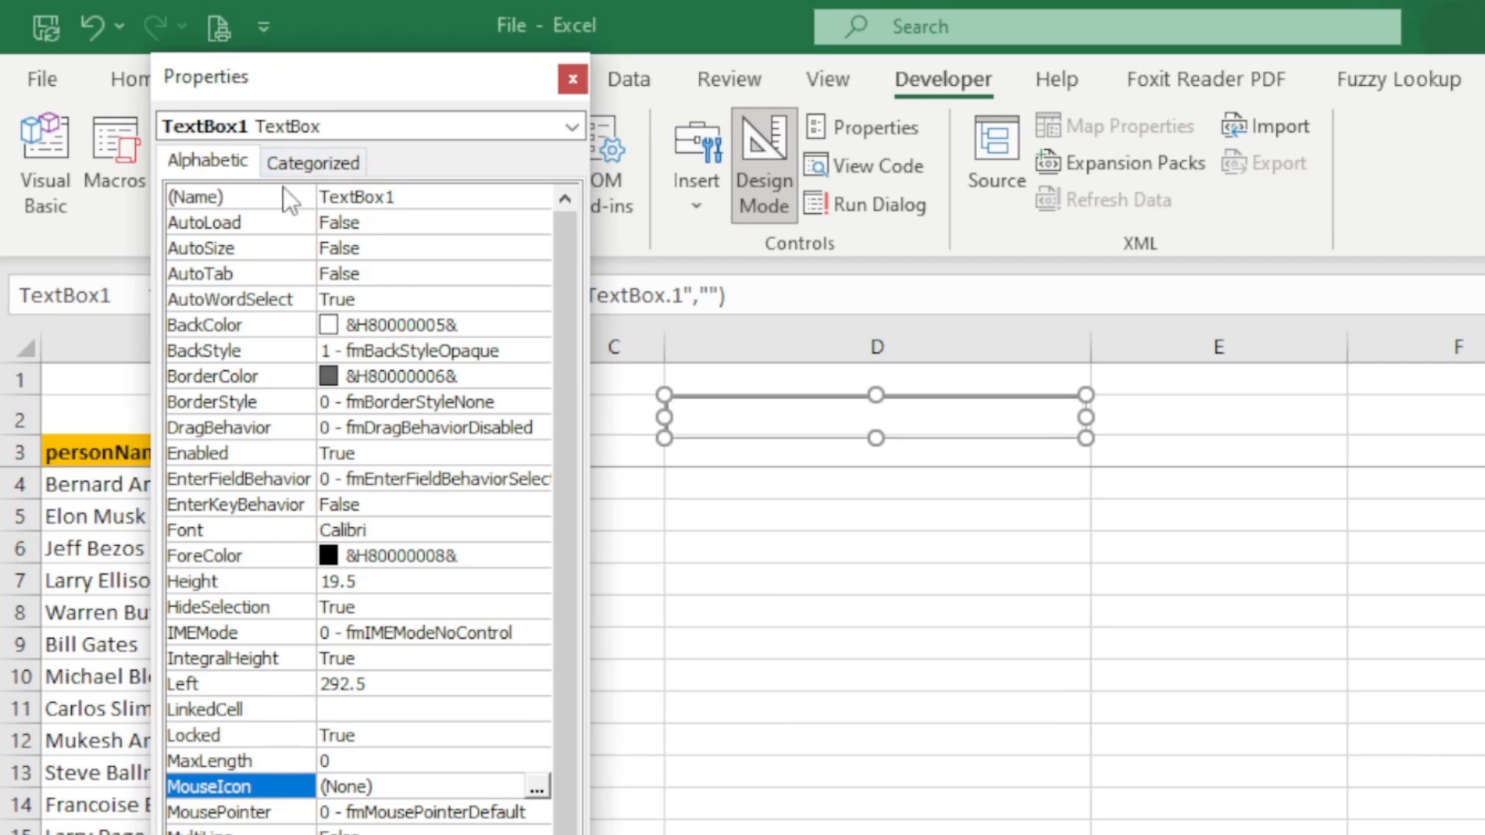
pyautogui.click(243, 708)
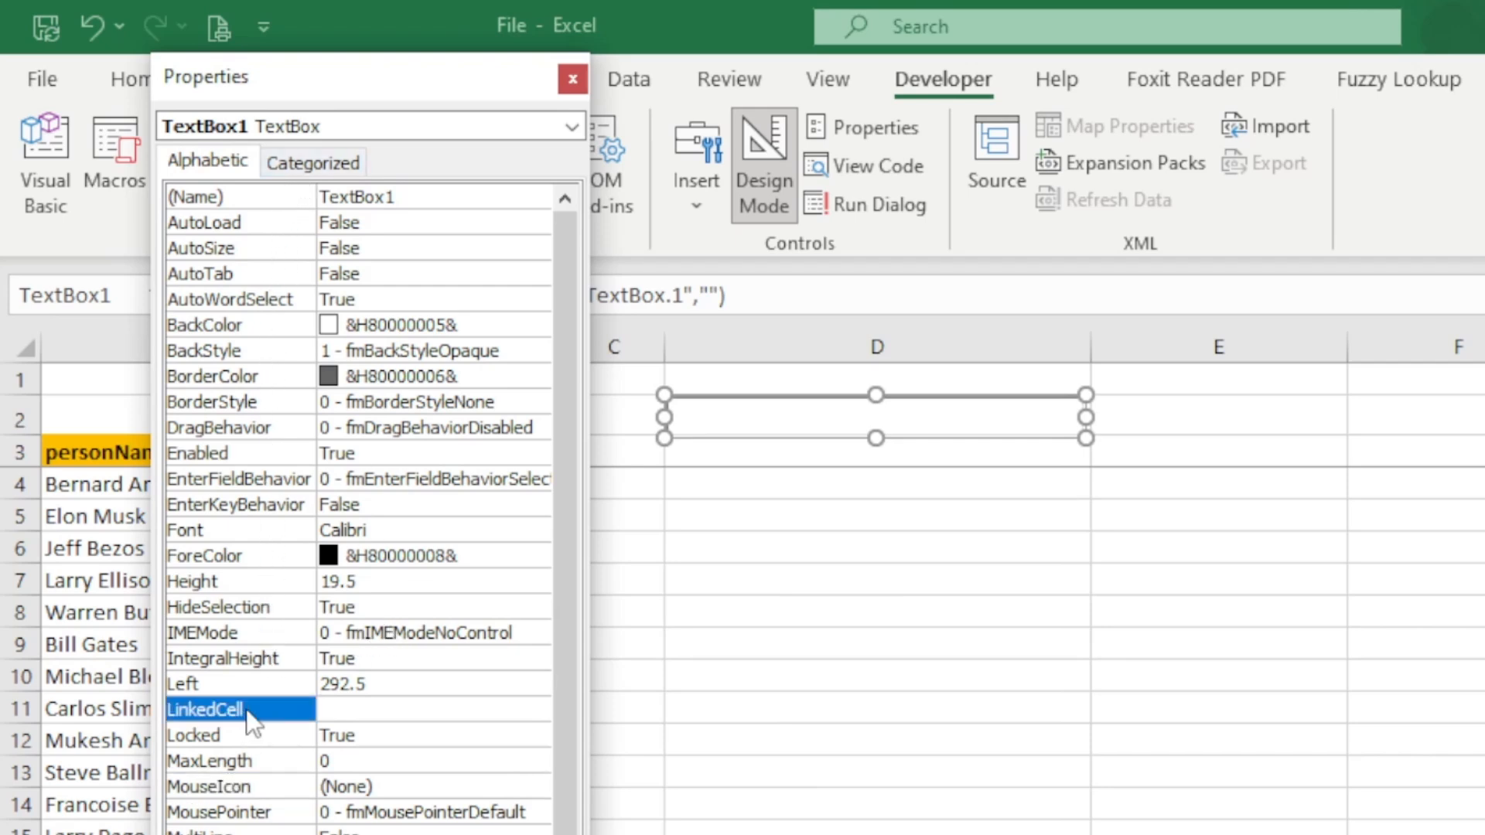
pyautogui.click(361, 710)
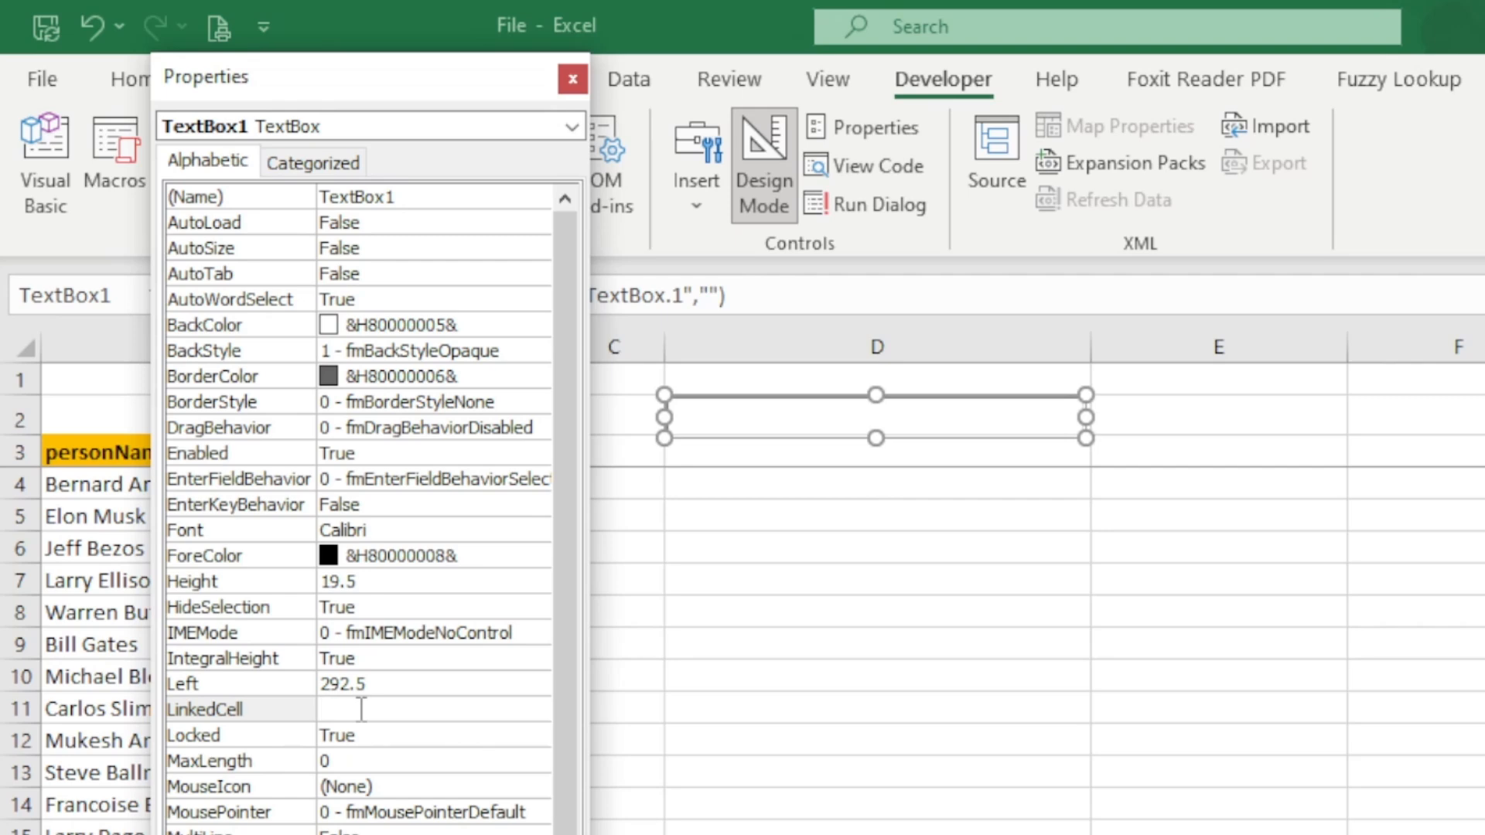
pyautogui.write('d1')
pyautogui.click(414, 756)
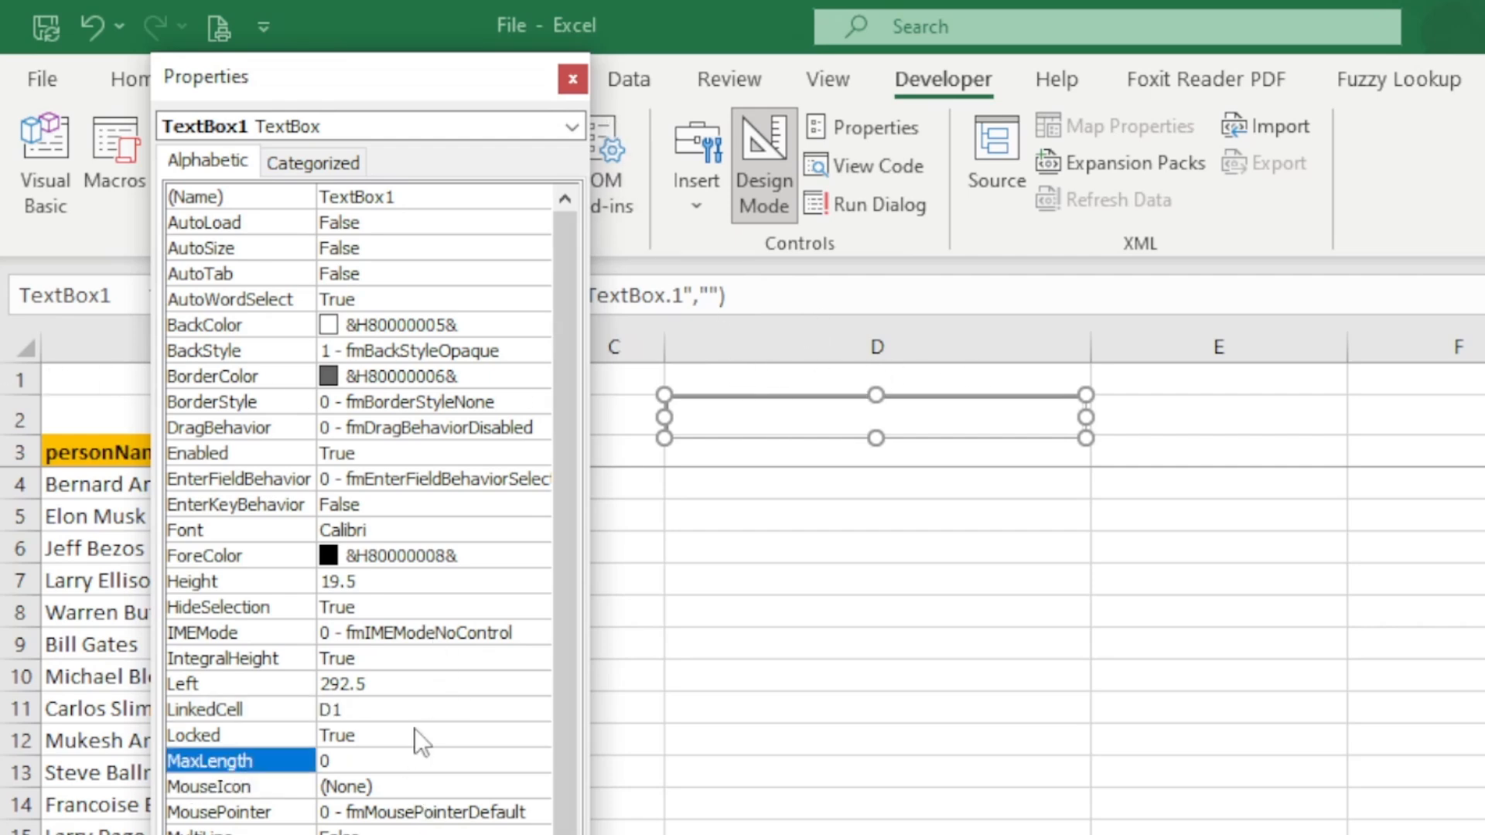
pyautogui.click(569, 78)
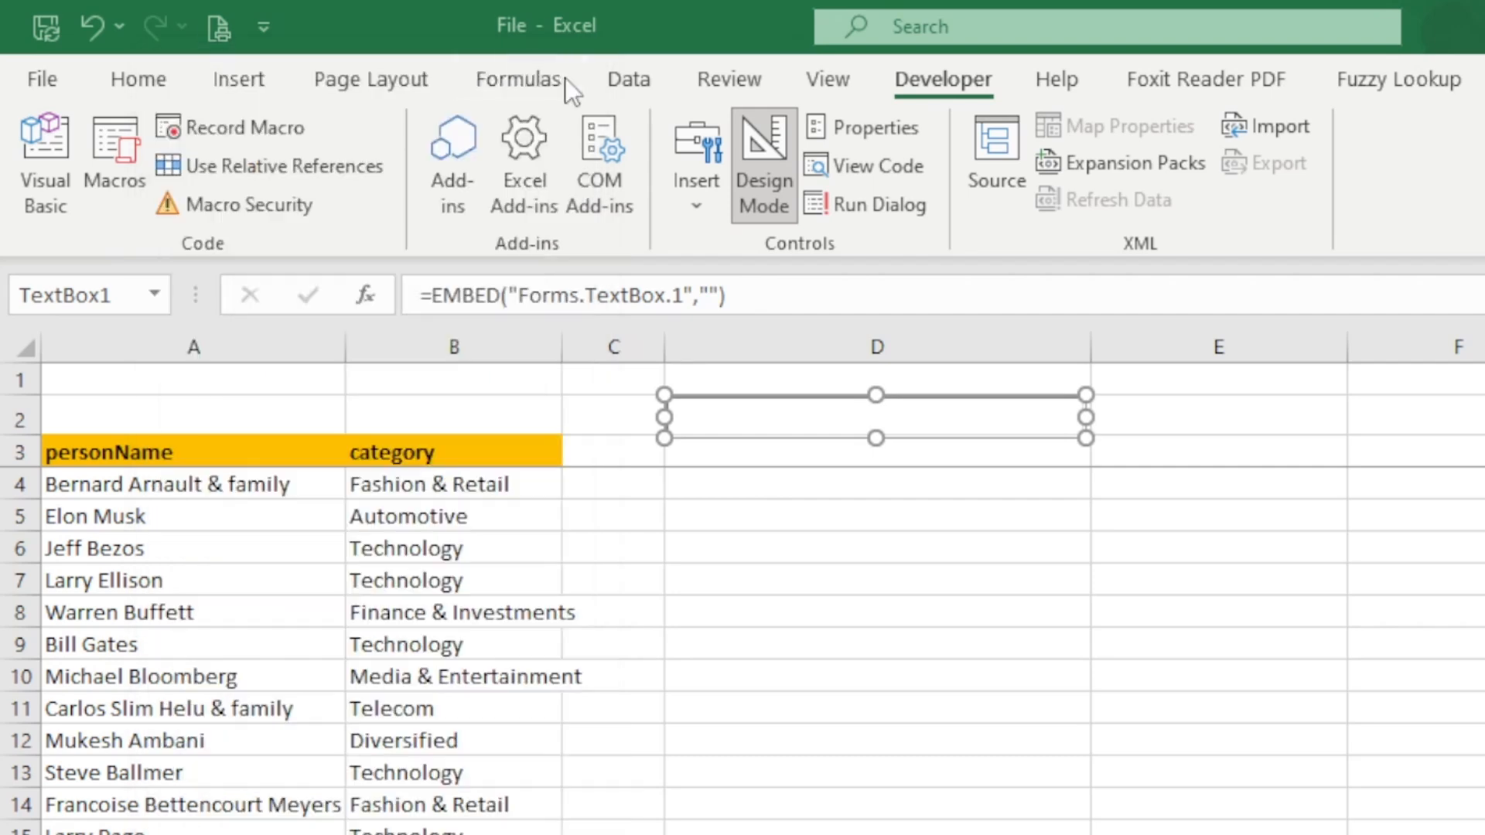
pyautogui.click(826, 568)
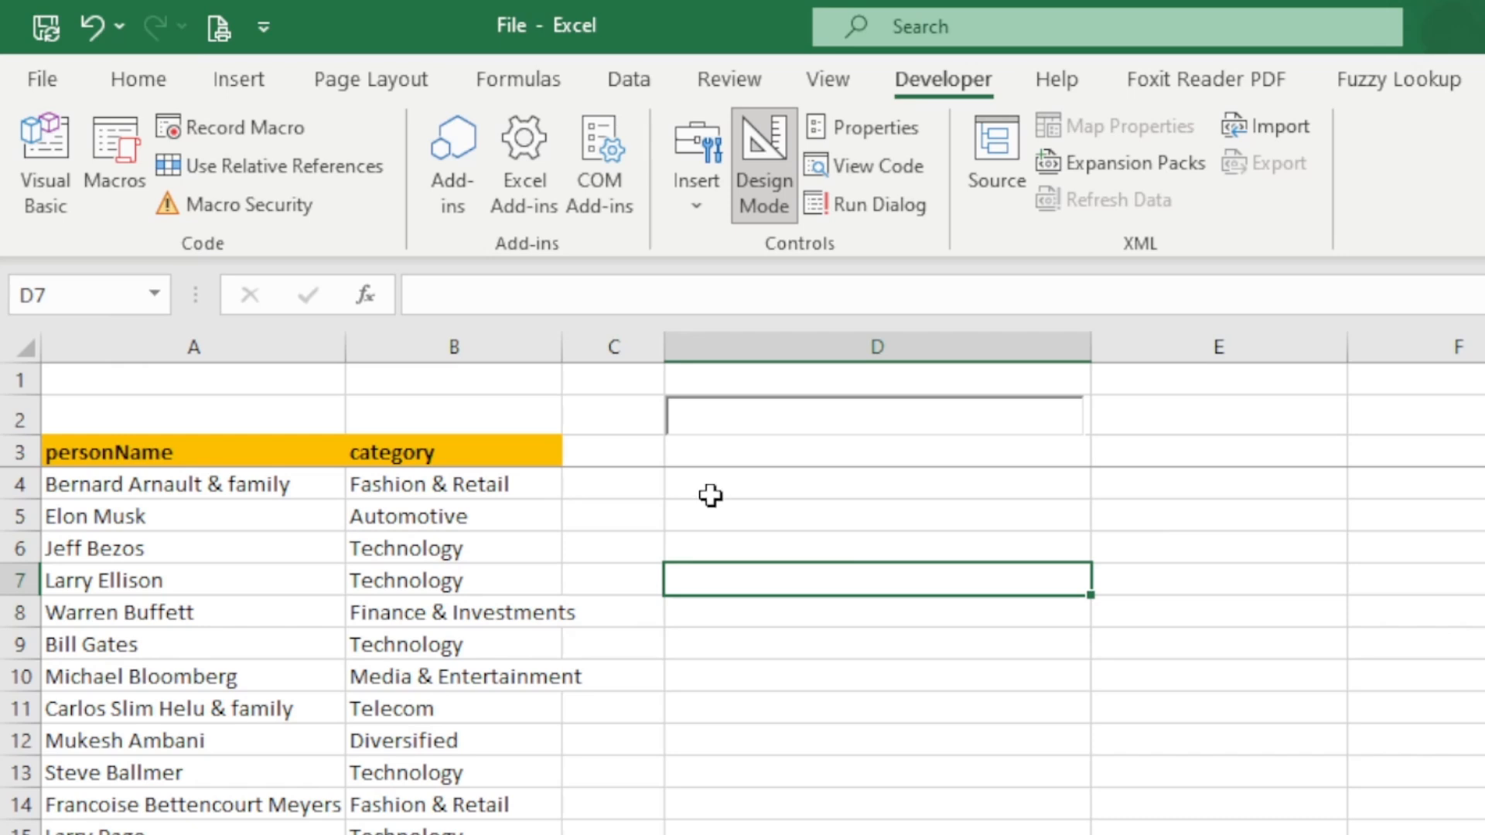
# - Turn off Design Mode so the text box over D2 accepts typed text
pyautogui.click(775, 178)
pyautogui.click(758, 520)
pyautogui.click(768, 418)
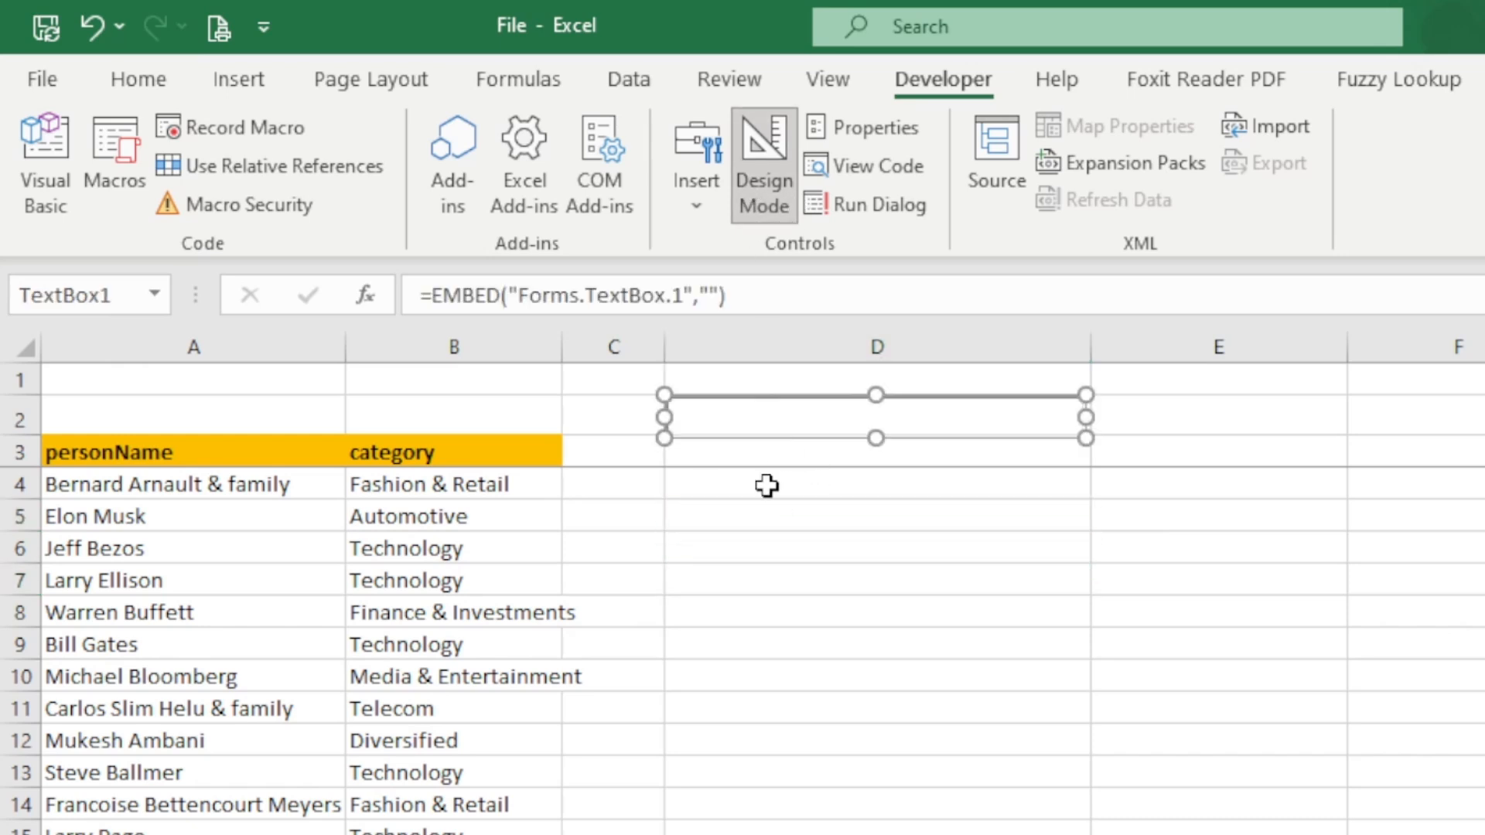
pyautogui.click(765, 147)
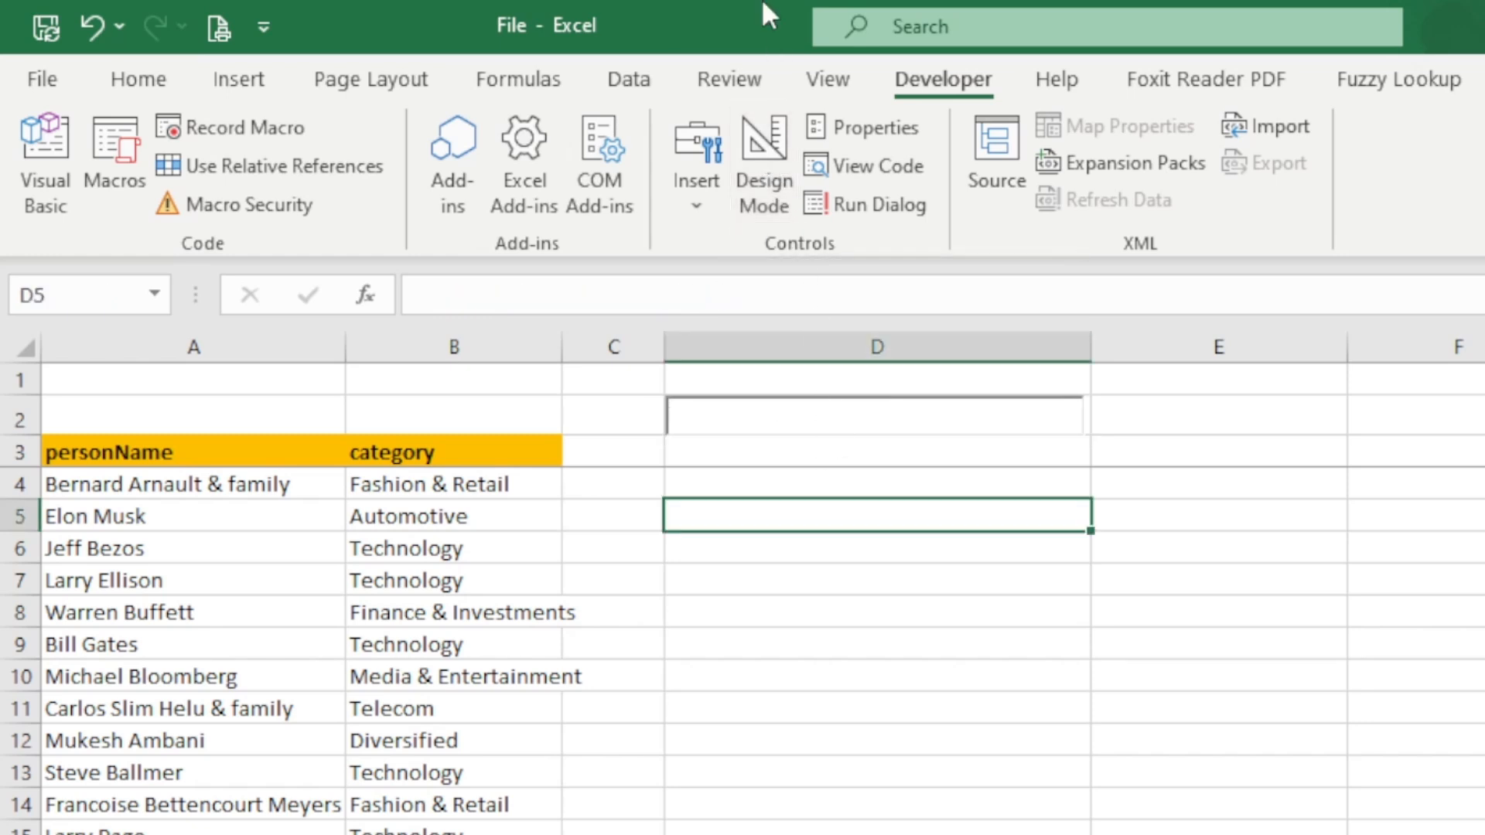
# - Test the link to D1 by entering "test" in the text box, and clear the text again
pyautogui.click(743, 426)
pyautogui.write('test')
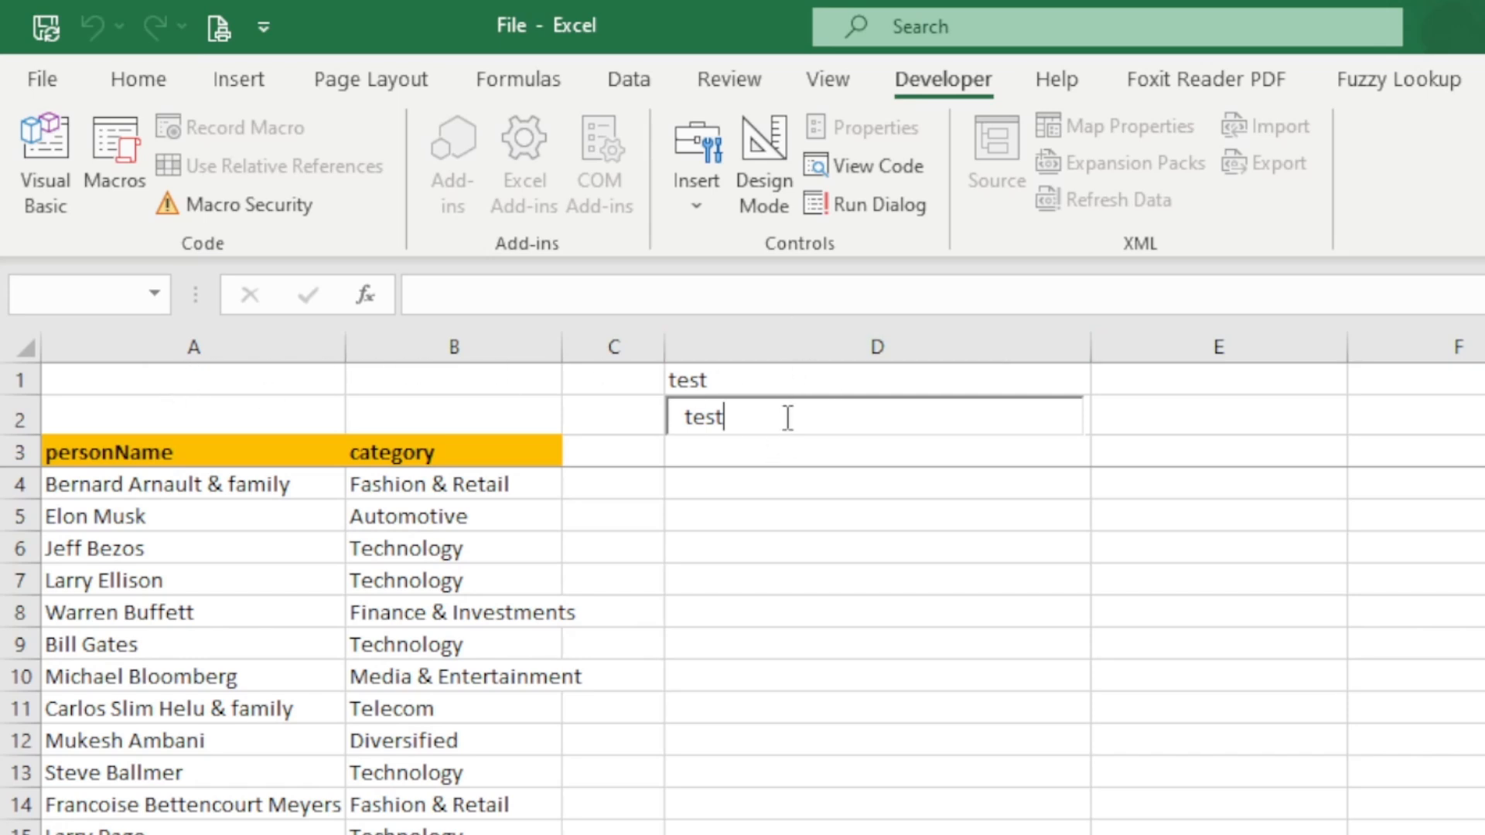
pyautogui.moveTo(785, 417); pyautogui.dragTo(569, 406)
pyautogui.press('BackSpace')
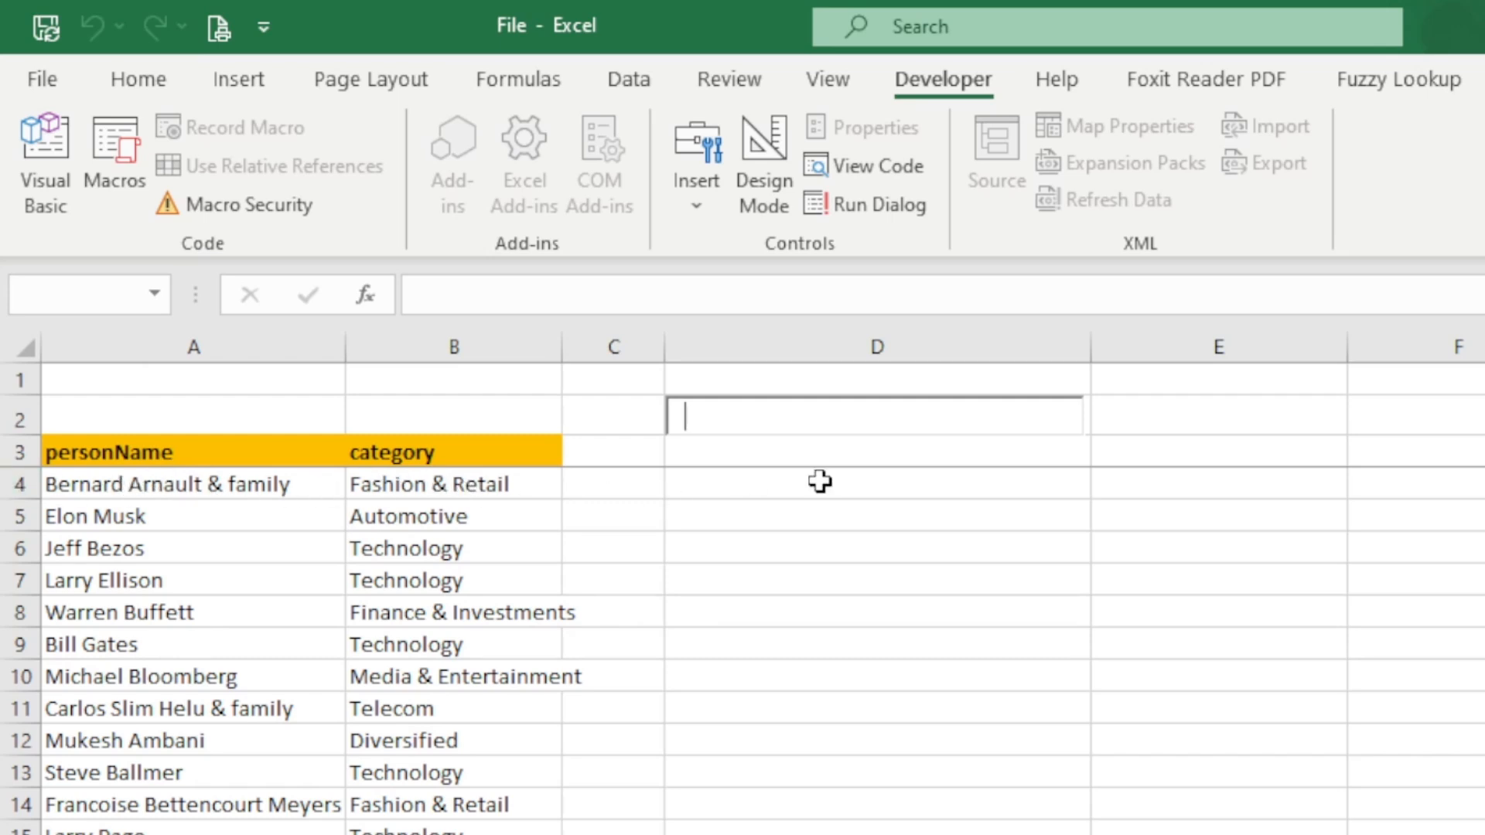
# - Start a formula with the FILTER function in cell D4
pyautogui.click(725, 480)
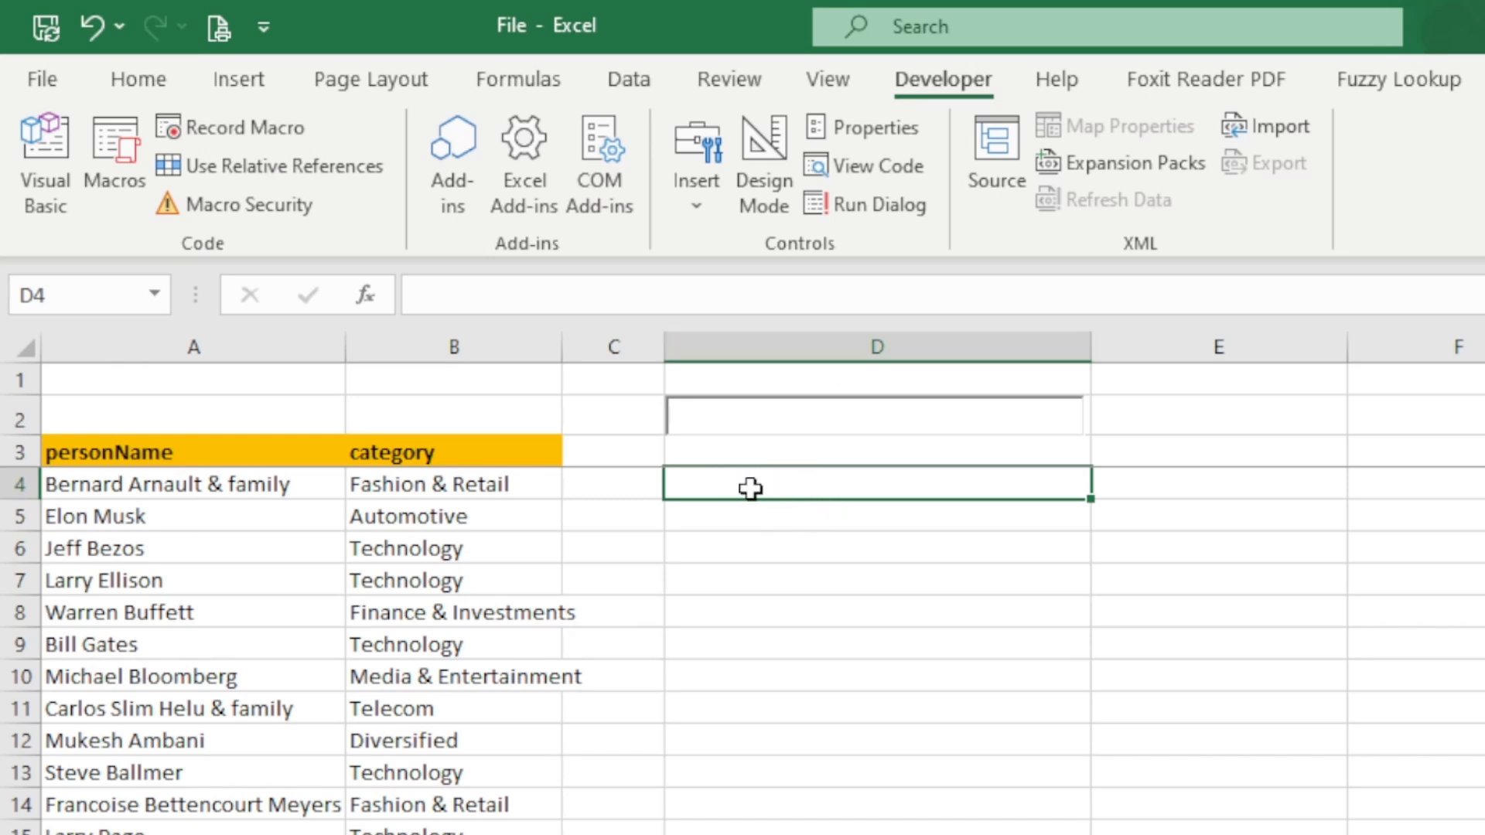
pyautogui.write('=')
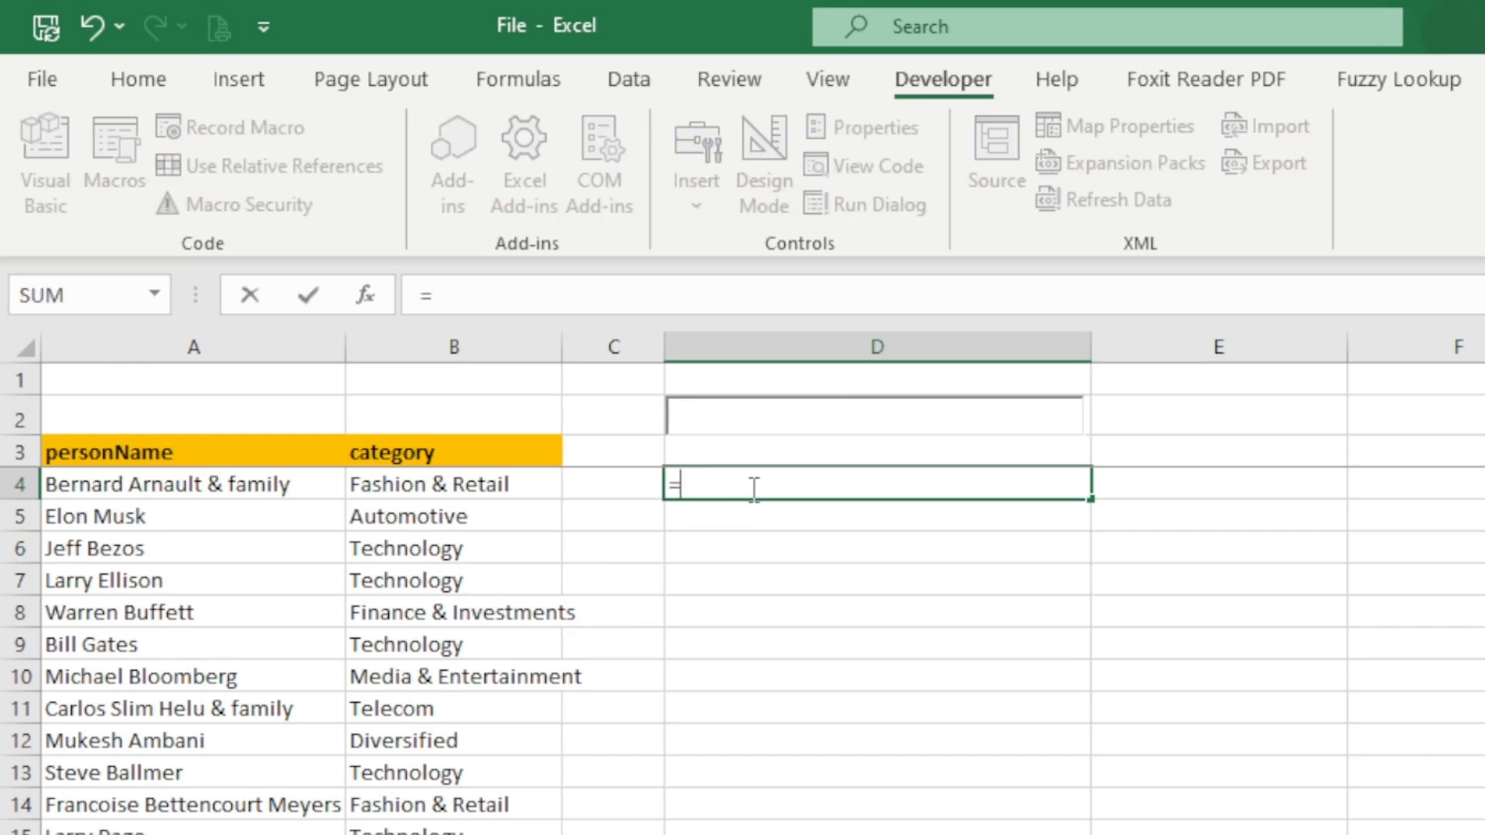
pyautogui.write('filter')
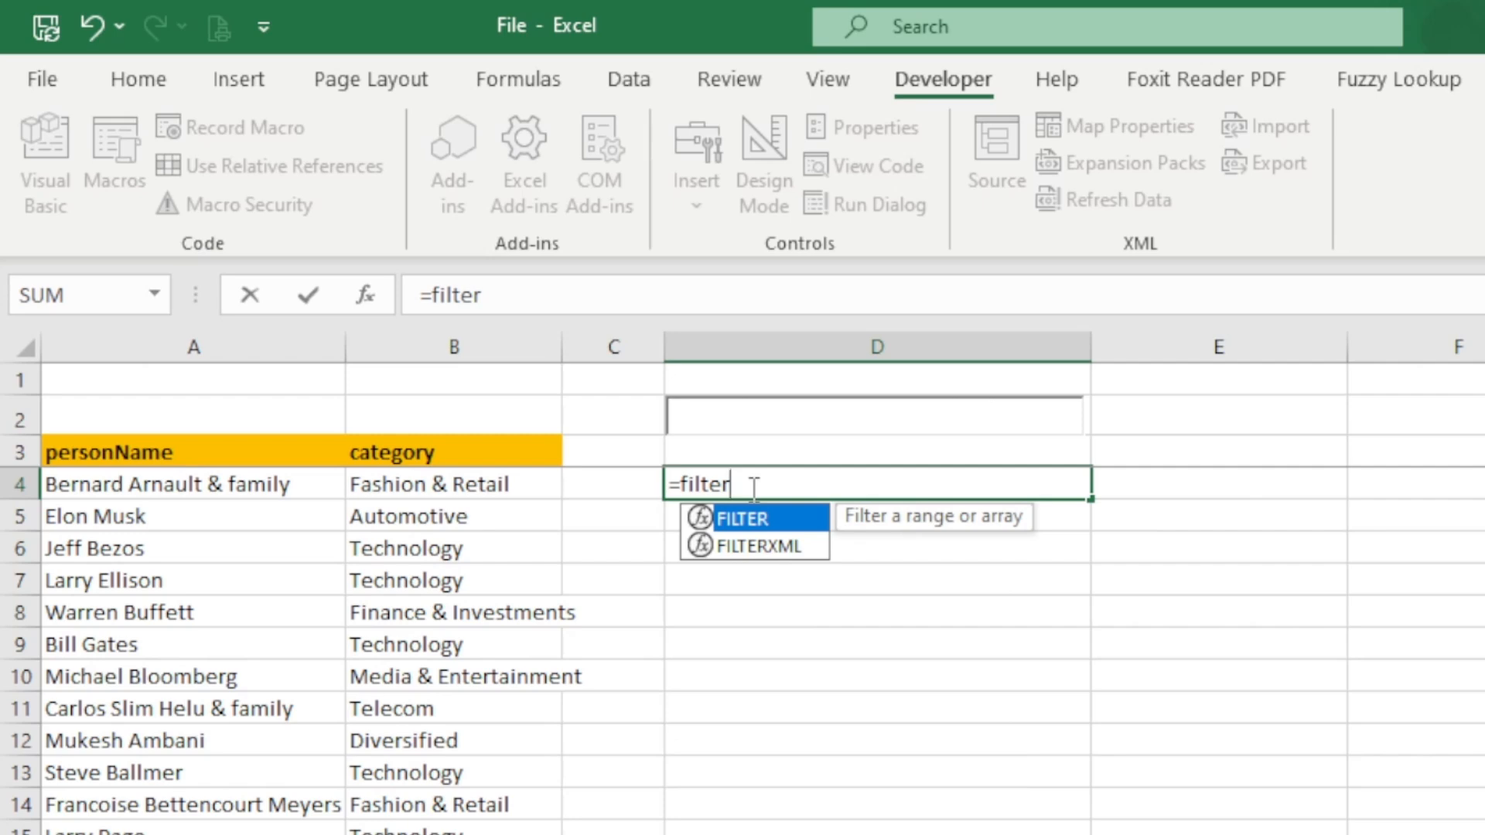
pyautogui.doubleClick(752, 529)
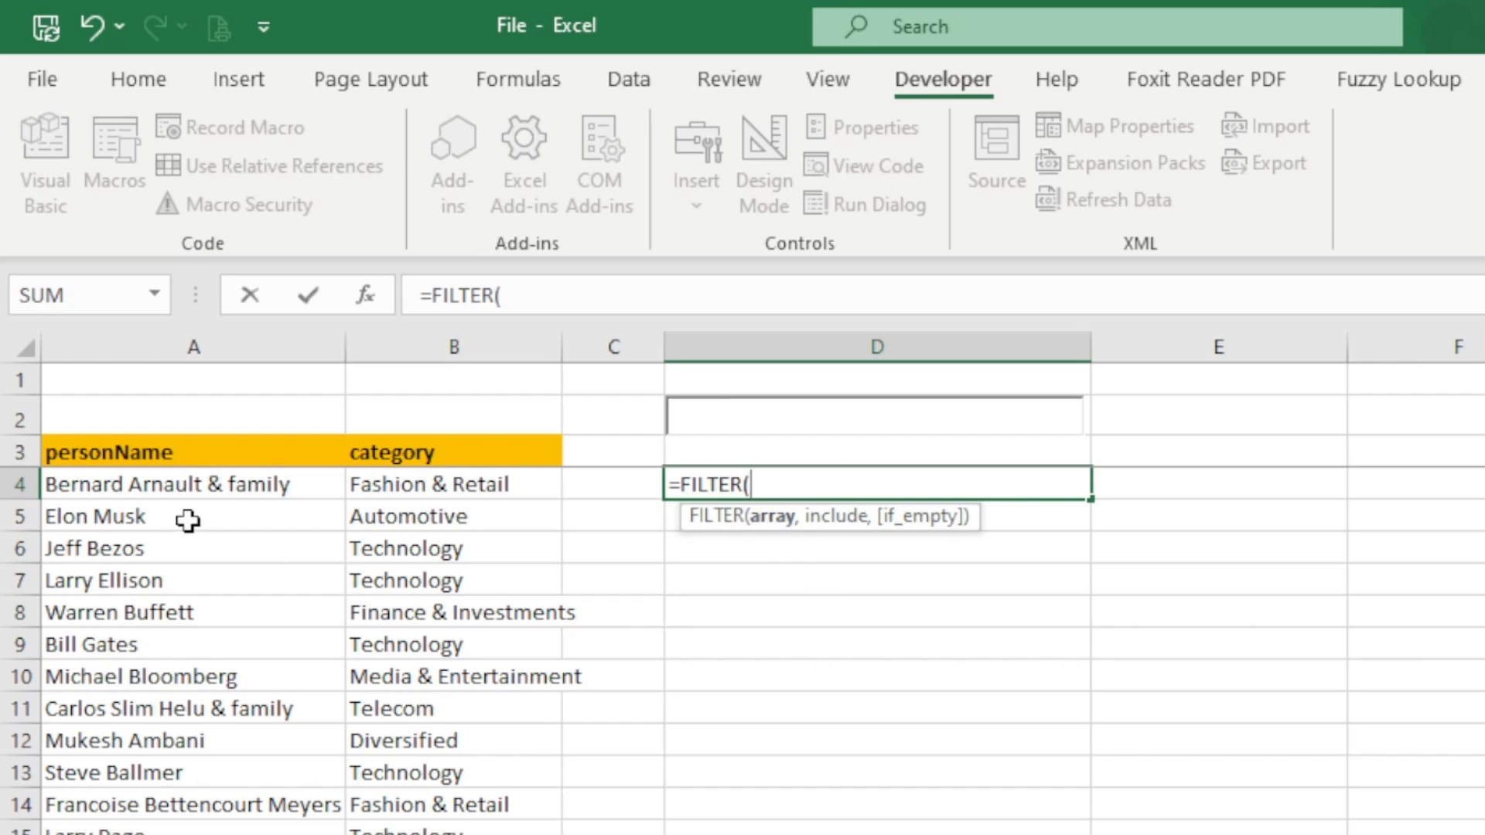
pyautogui.click(114, 484)
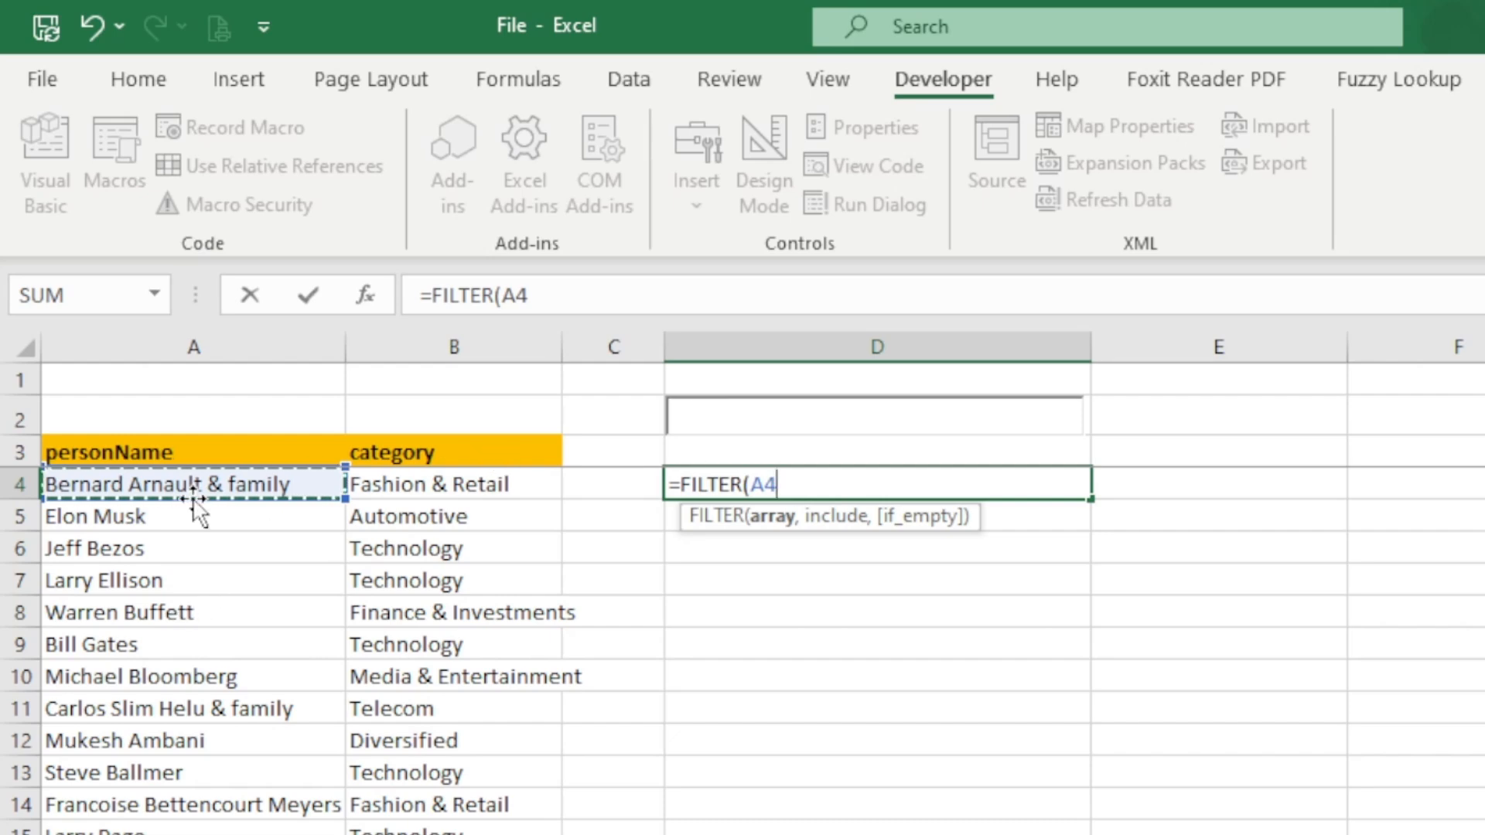
pyautogui.moveTo(92, 479); pyautogui.dragTo(541, 834)
pyautogui.scroll(-2, 309, 782)
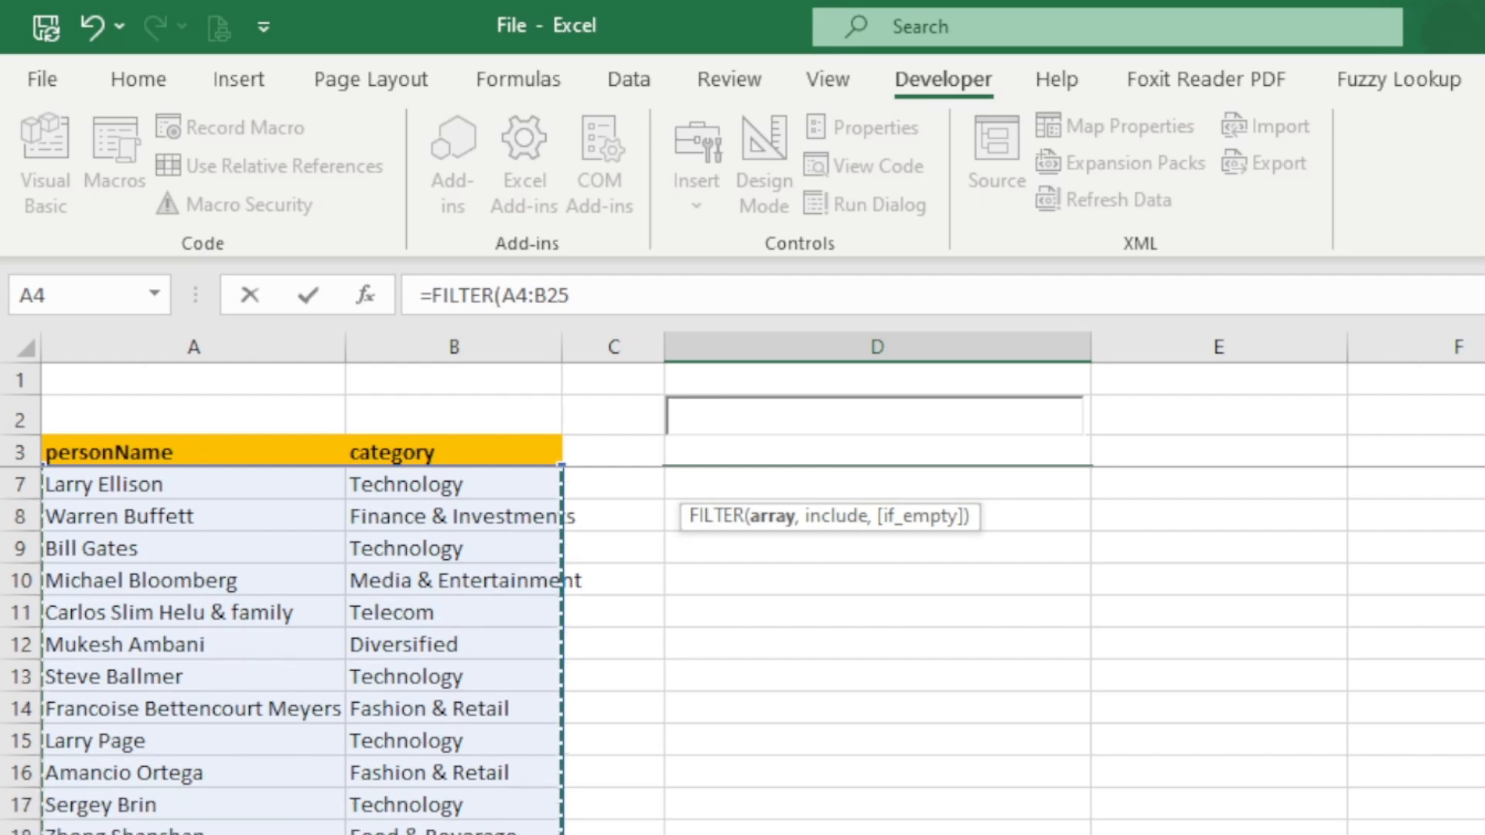
pyautogui.scroll(1, 201, 746)
pyautogui.scroll(1, 201, 746)
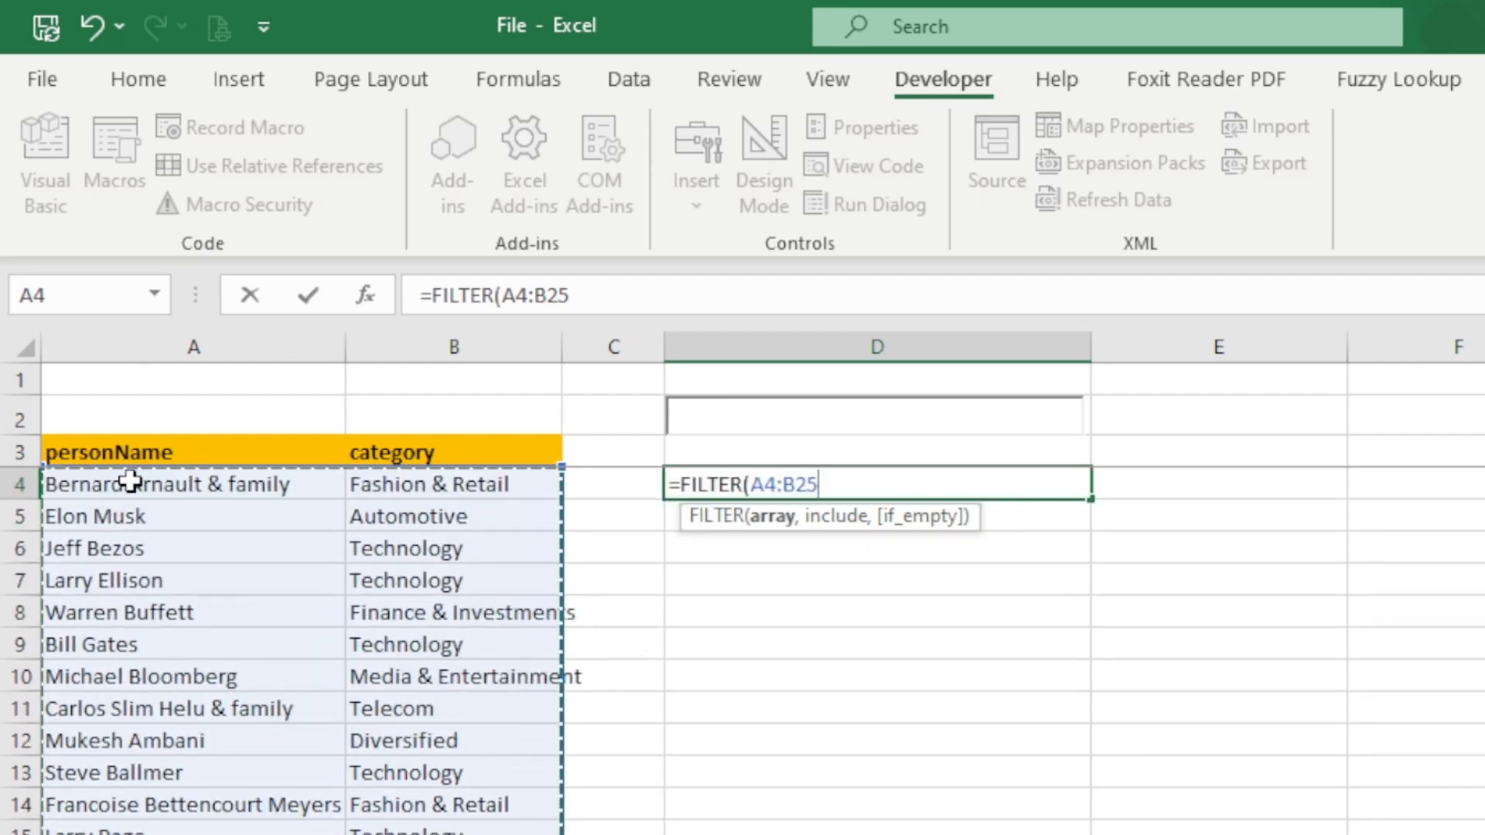
# - Set the FILTER array argument to the personName and category data in A4:B23
pyautogui.click(127, 480)
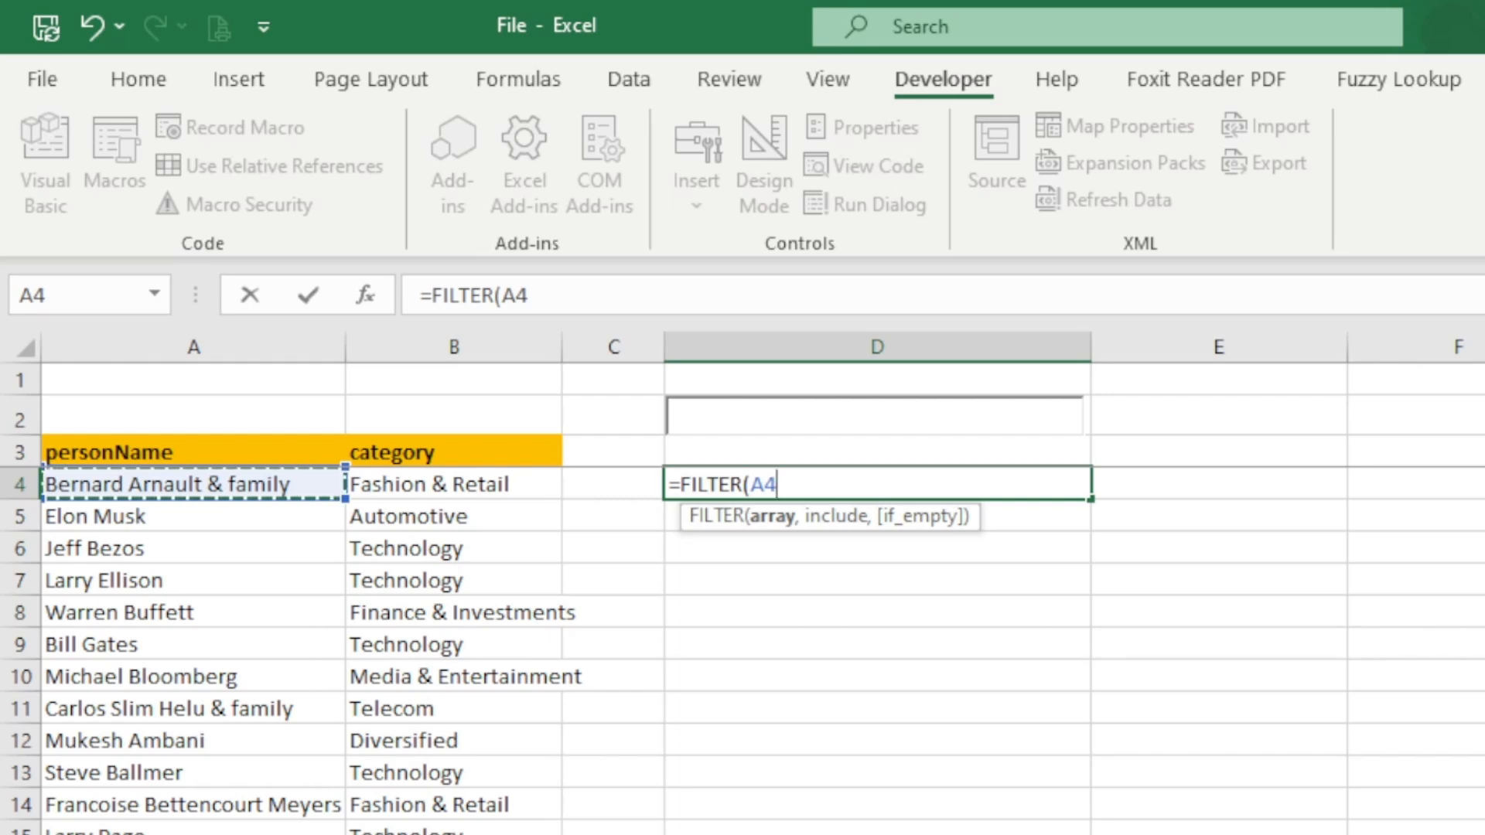
pyautogui.hotkey('ctrl', 'shift', 'Right')
pyautogui.hotkey('ctrl', 'shift', 'Down')
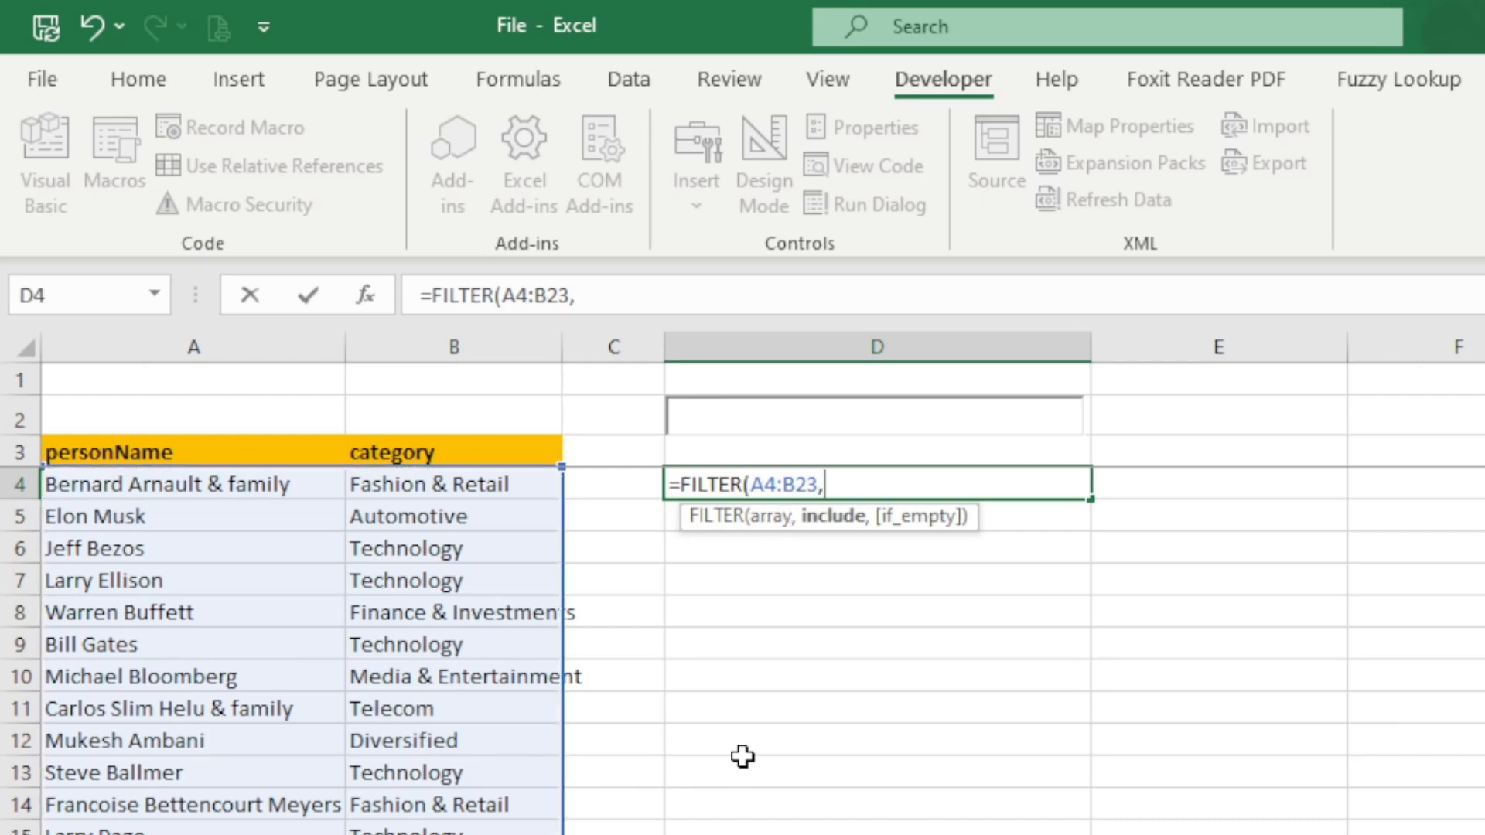
pyautogui.write(',')
# - Build the FILTER include argument in D4 with an ISNUMBER function containing a nested SEARCH function
pyautogui.write('in')
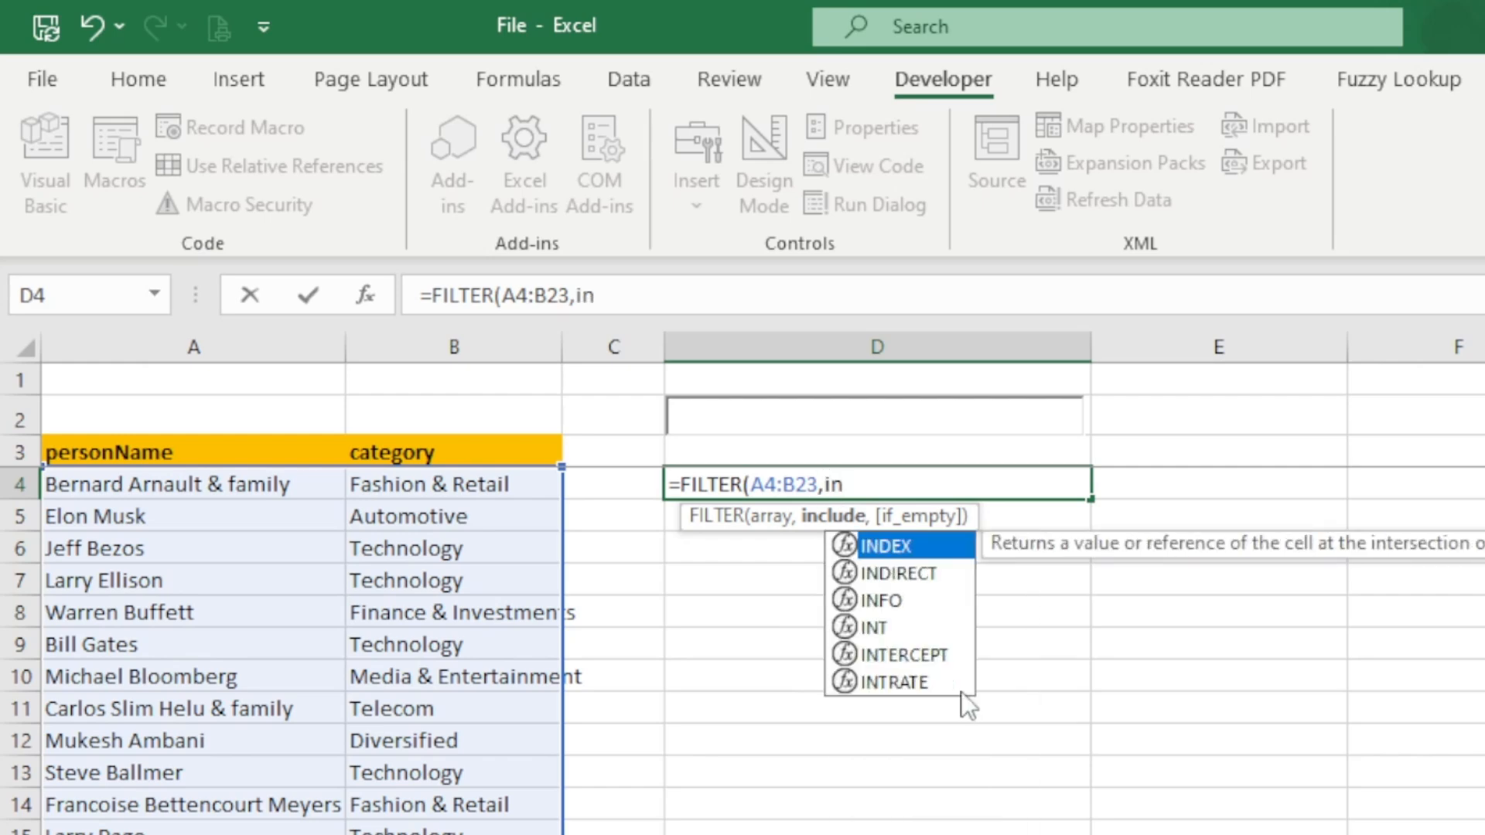
pyautogui.press('BackSpace')
pyautogui.write('snumber')
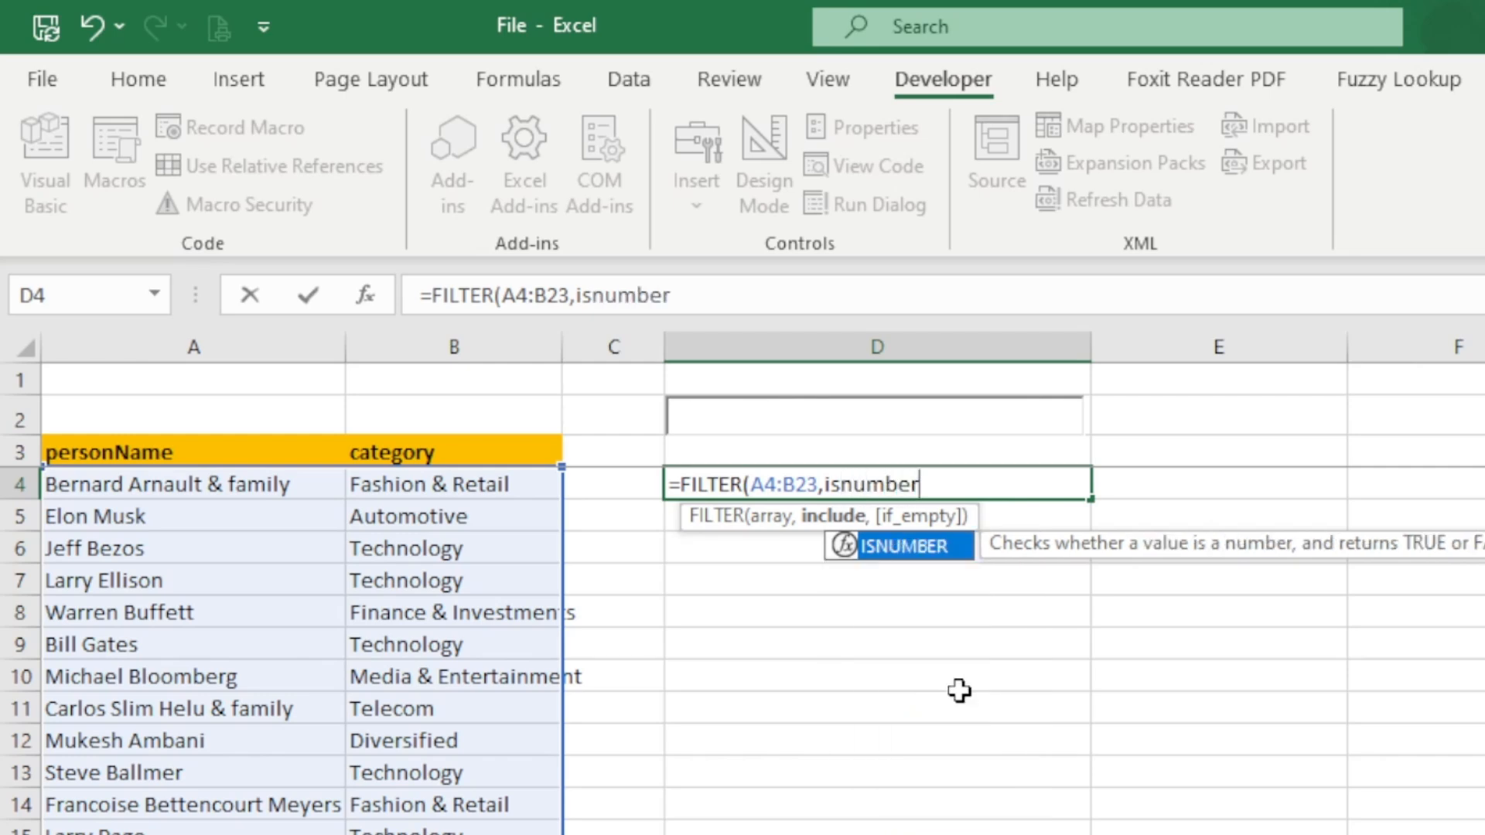
pyautogui.press('Tab')
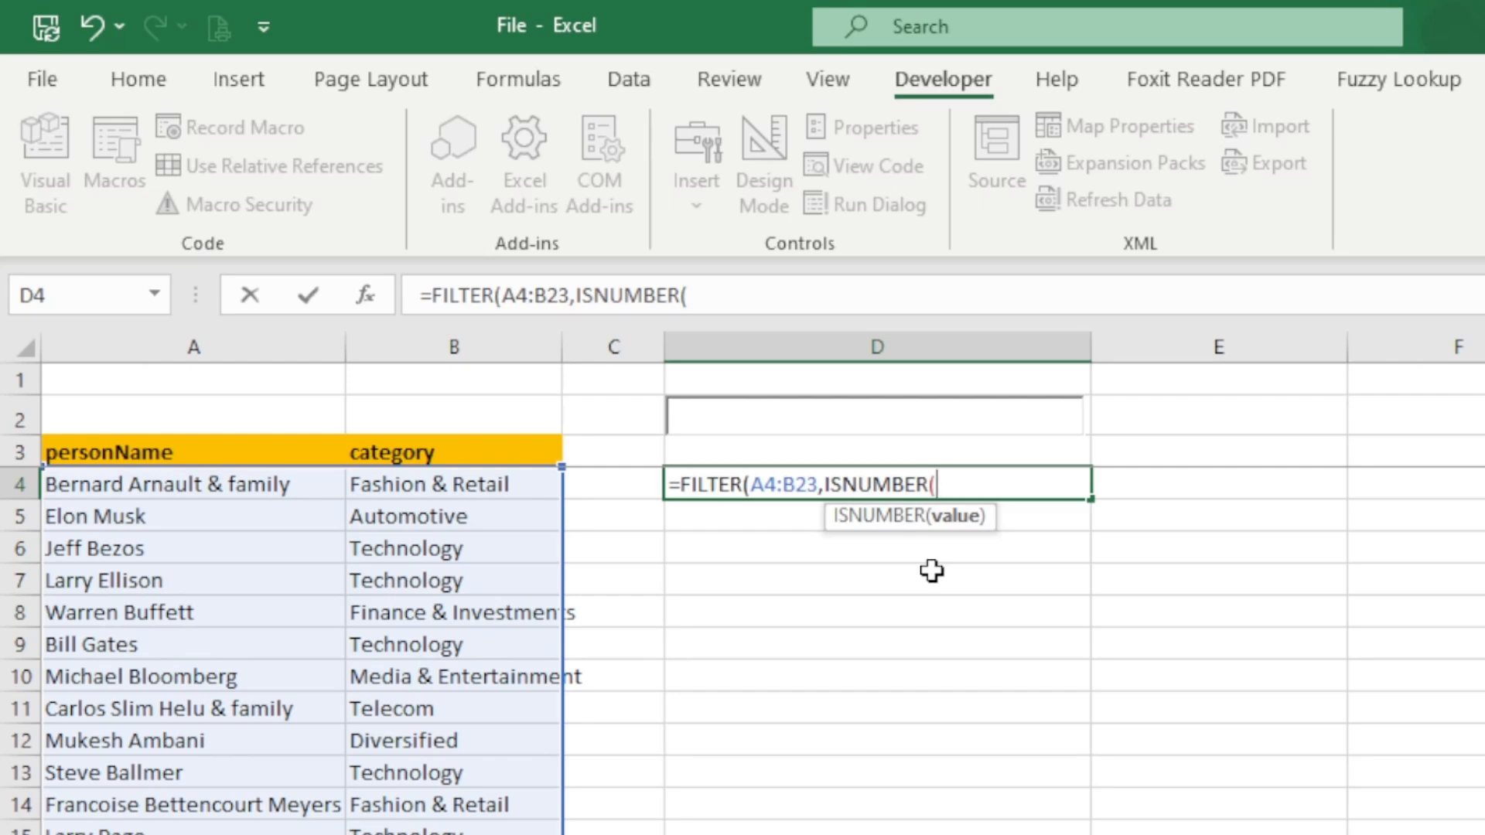
pyautogui.write('search')
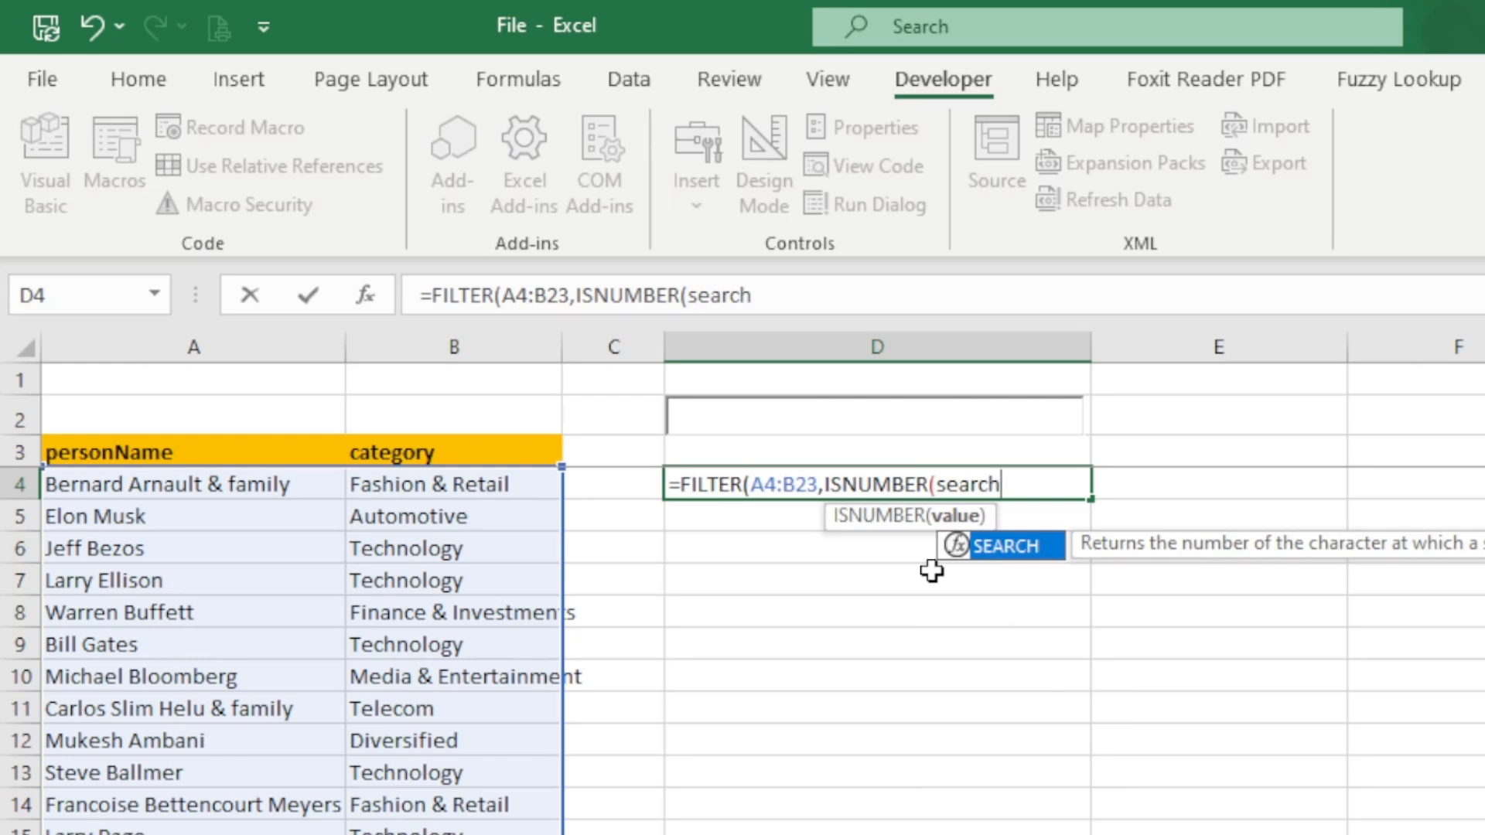
pyautogui.press('Tab')
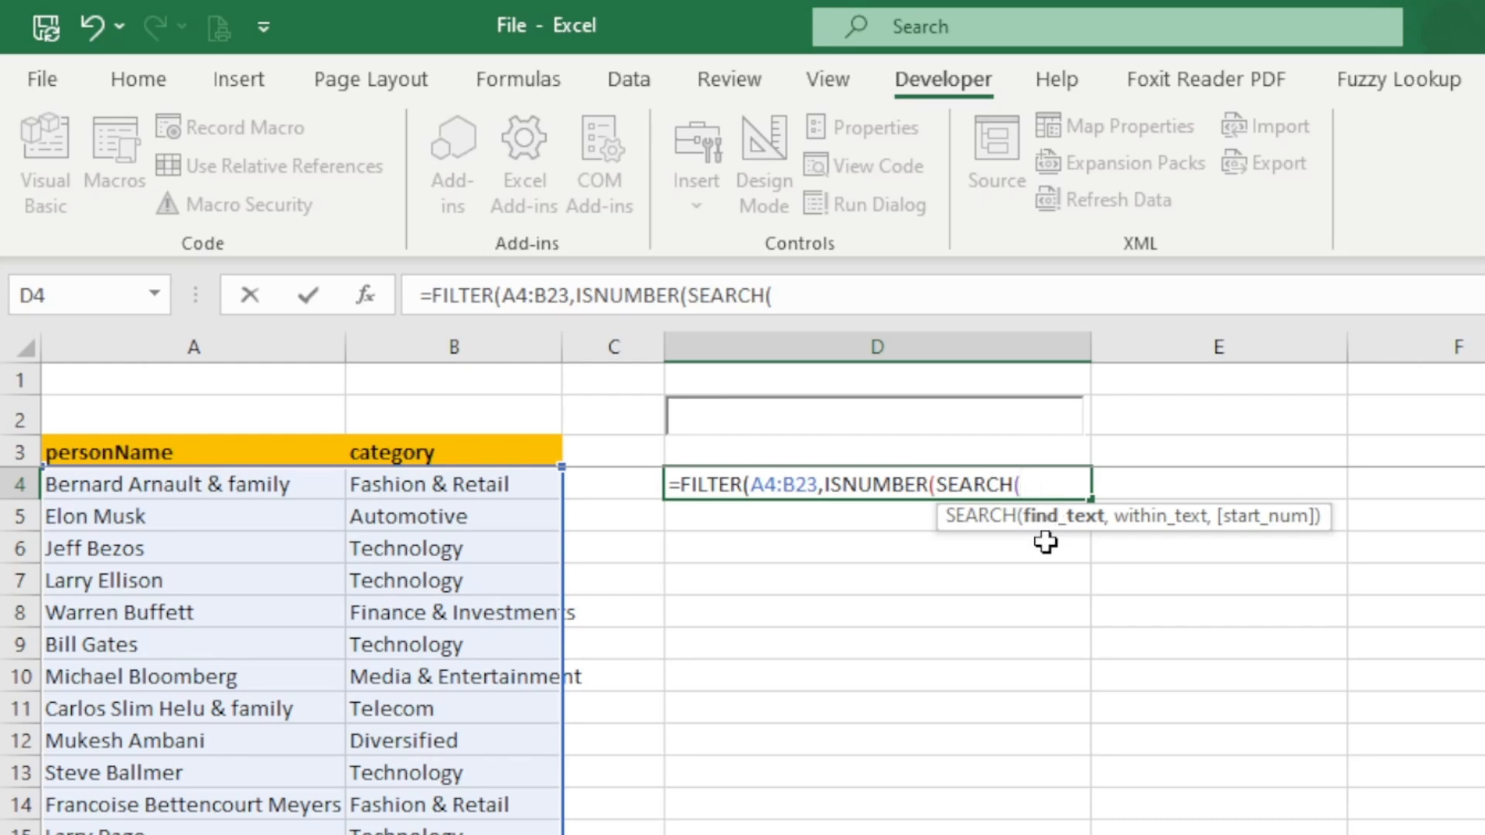
# - Make SEARCH look for D1 within the personName range A4:A23, close all parentheses and enter the formula
pyautogui.write('d1')
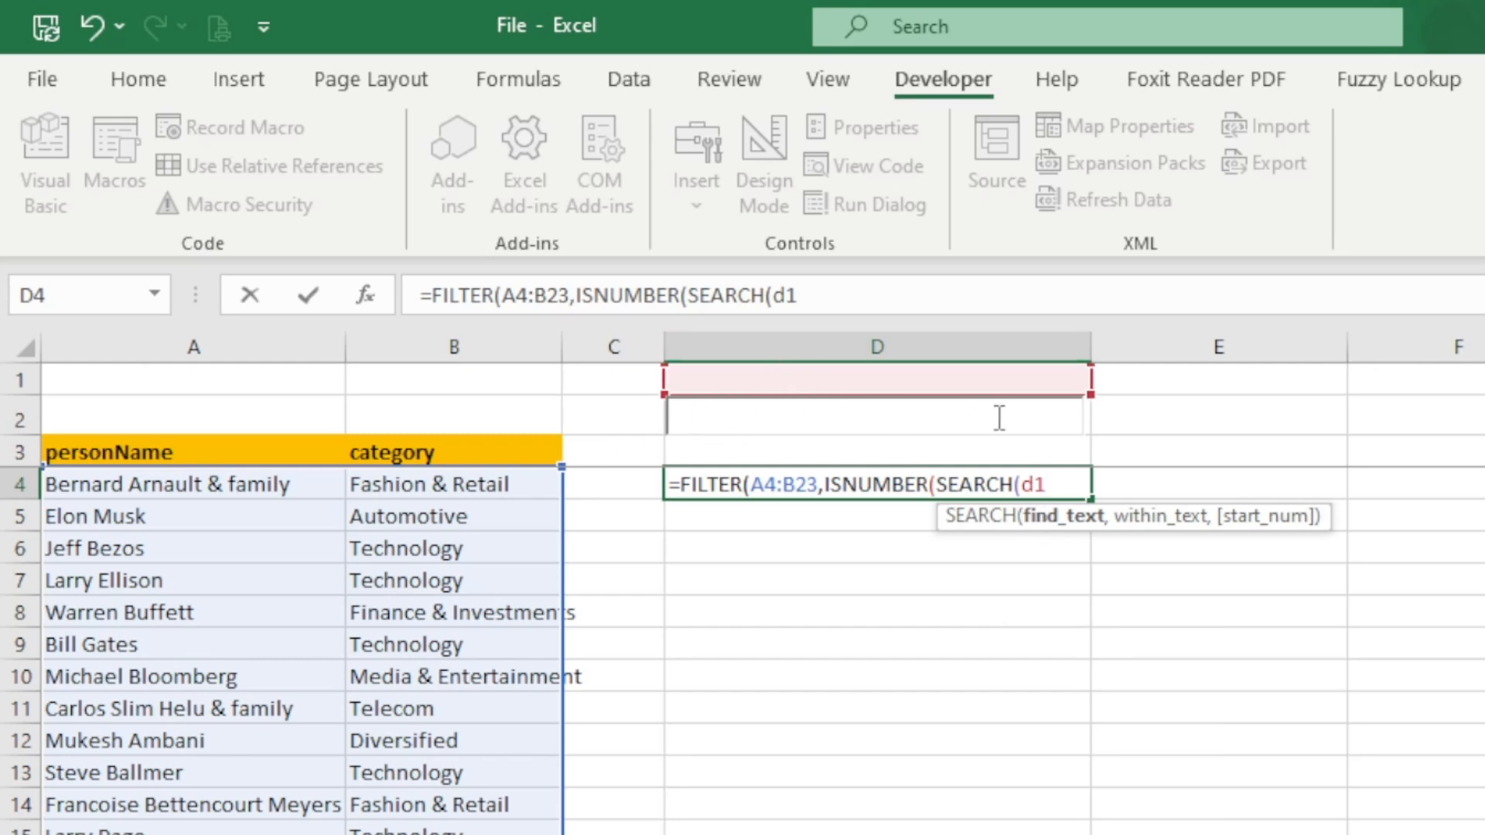
pyautogui.write(',')
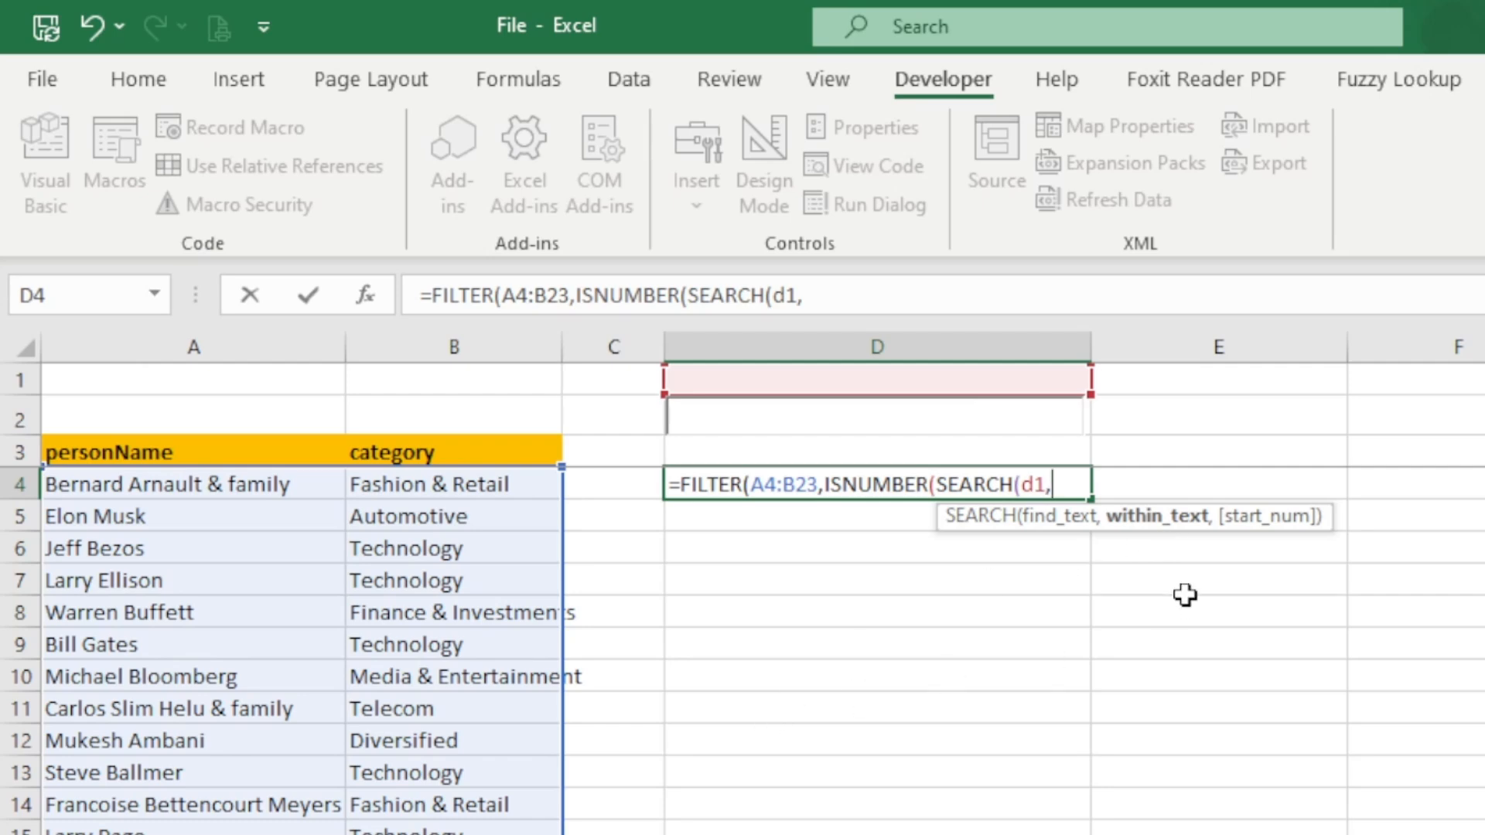
pyautogui.click(166, 484)
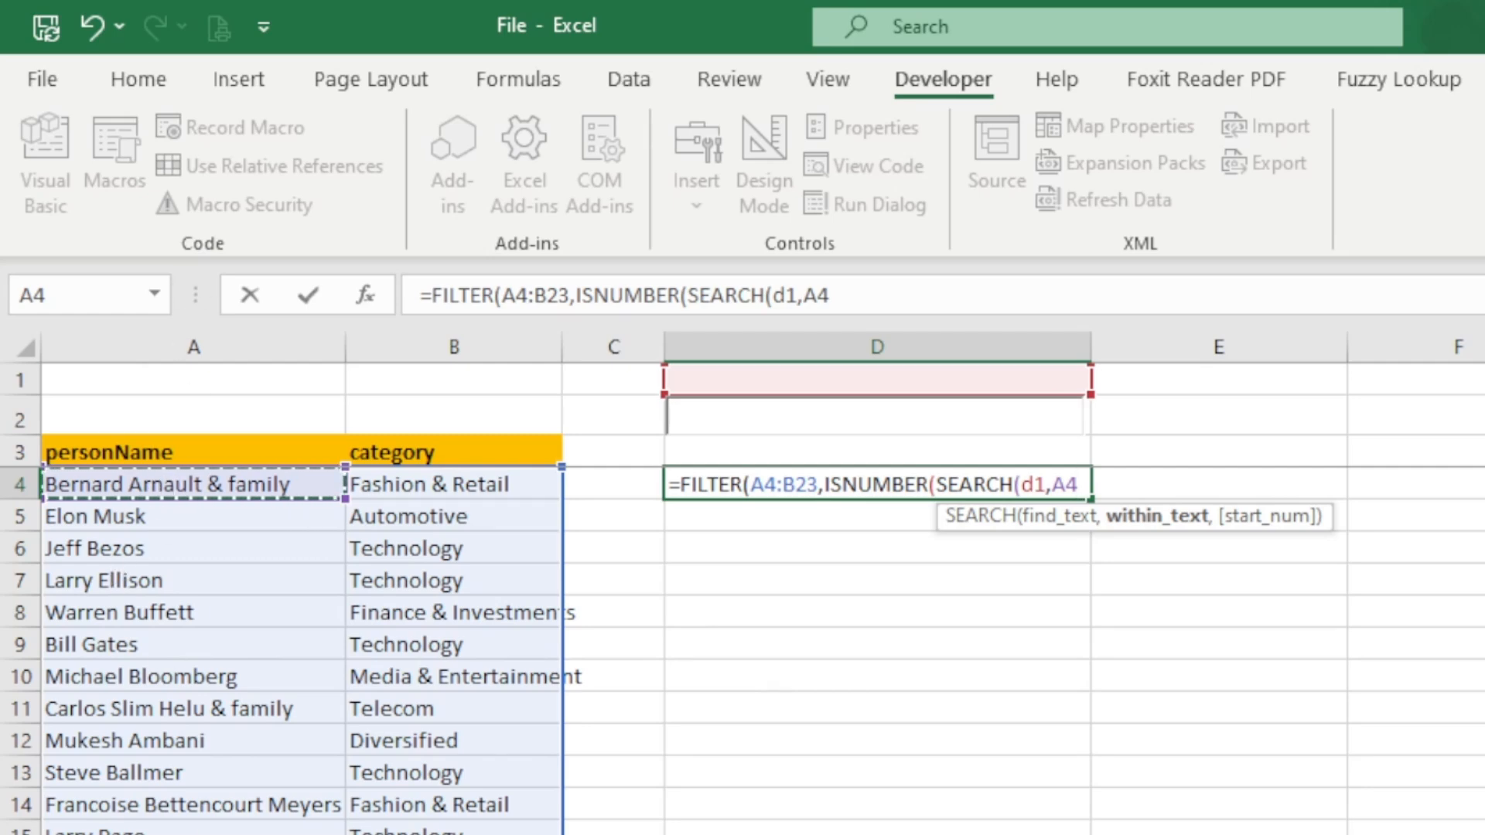
pyautogui.hotkey('ctrl', 'shift', 'Down')
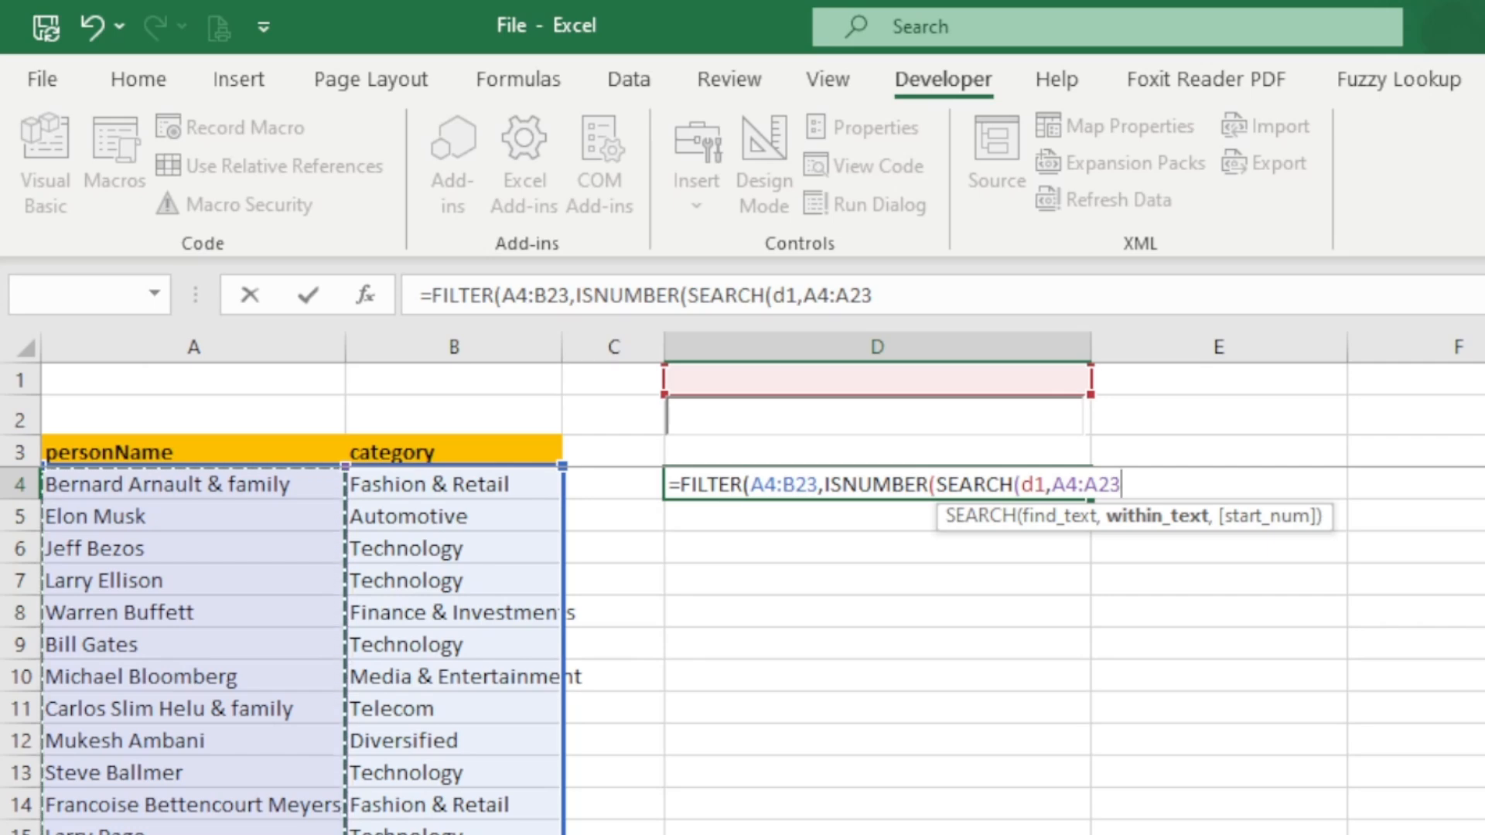
pyautogui.write(')')
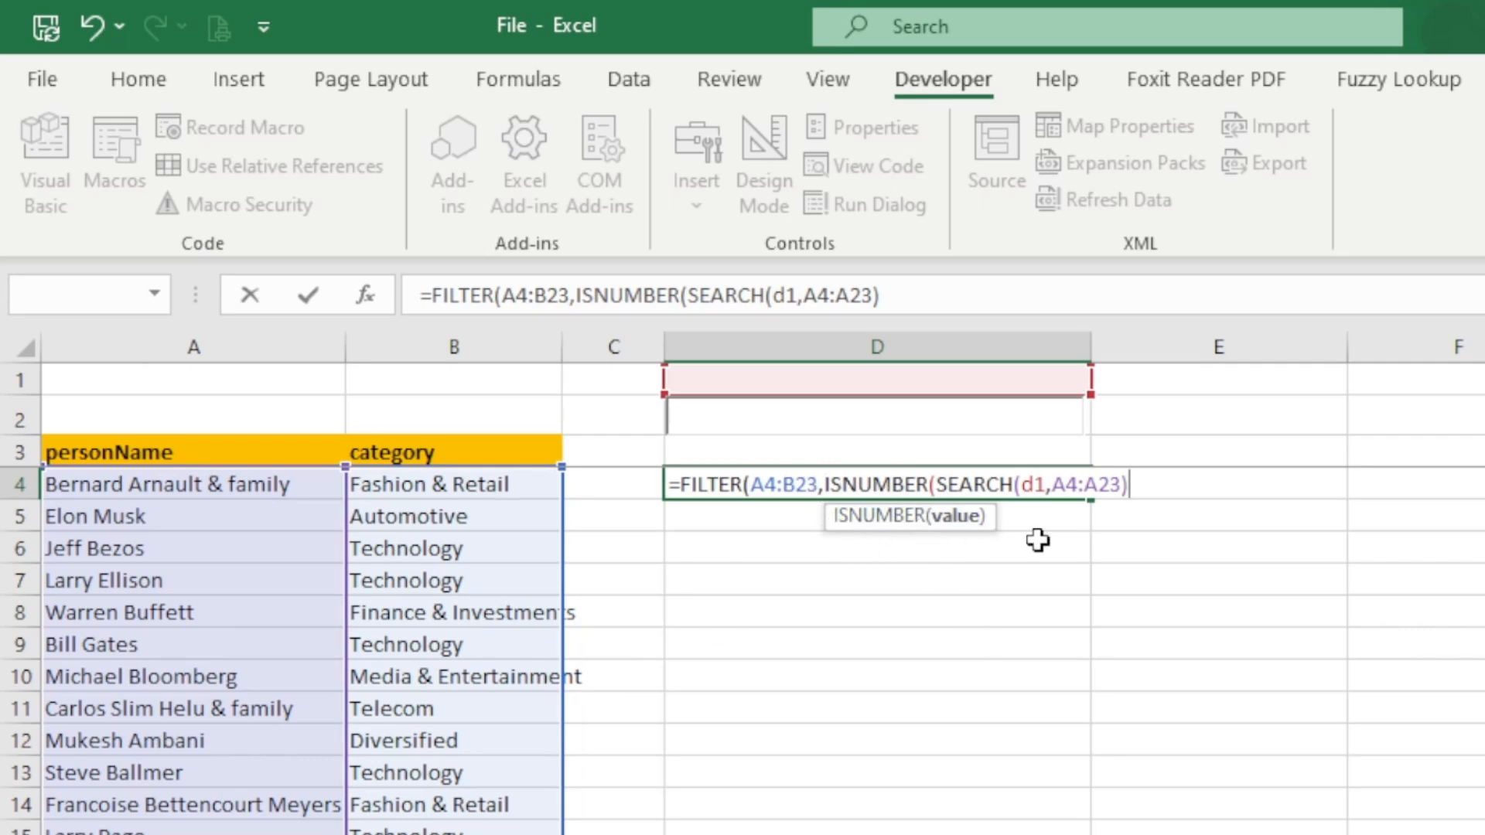
pyautogui.write(')')
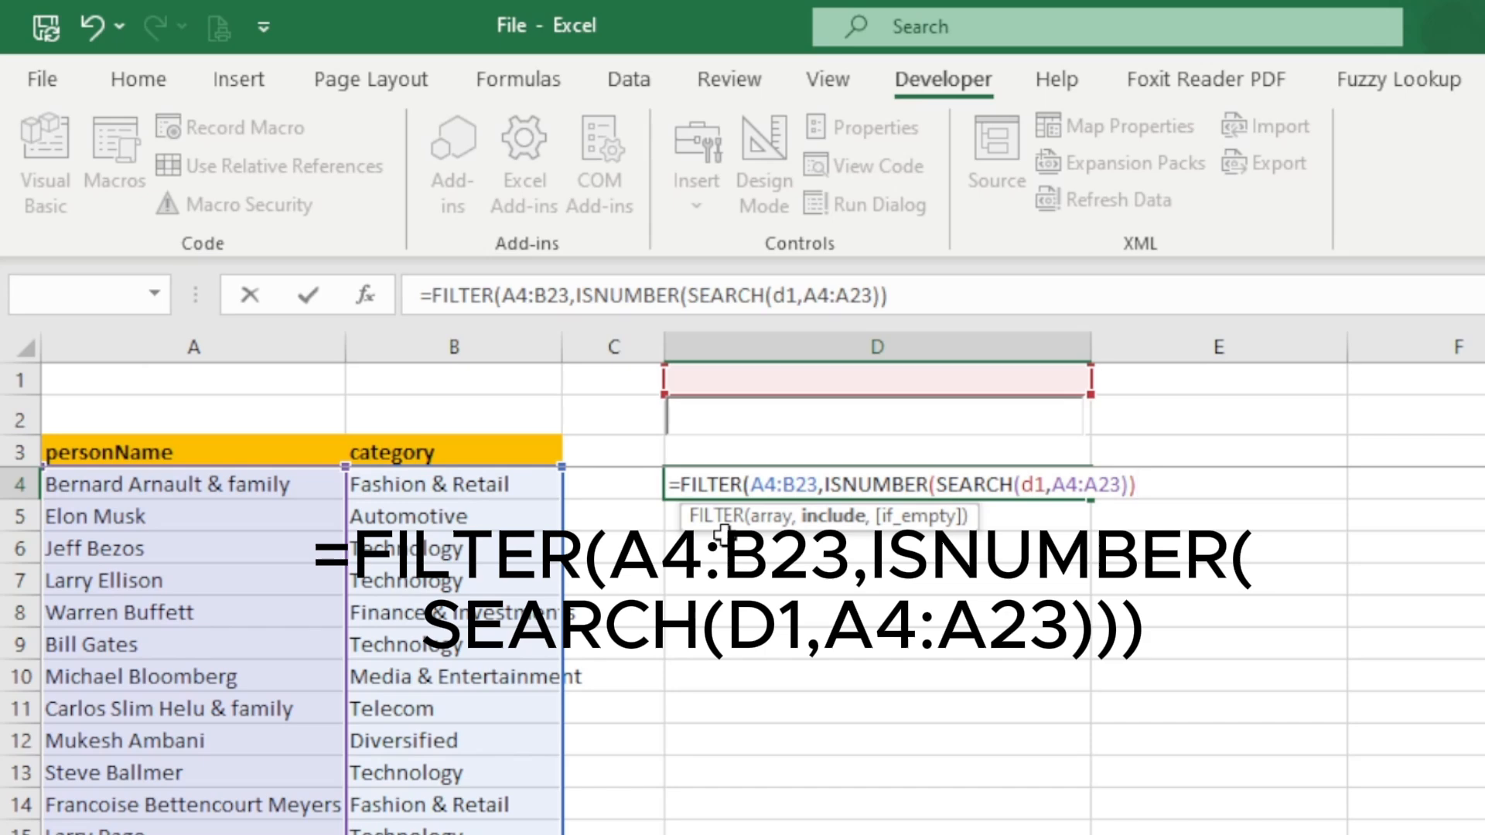
pyautogui.write(')')
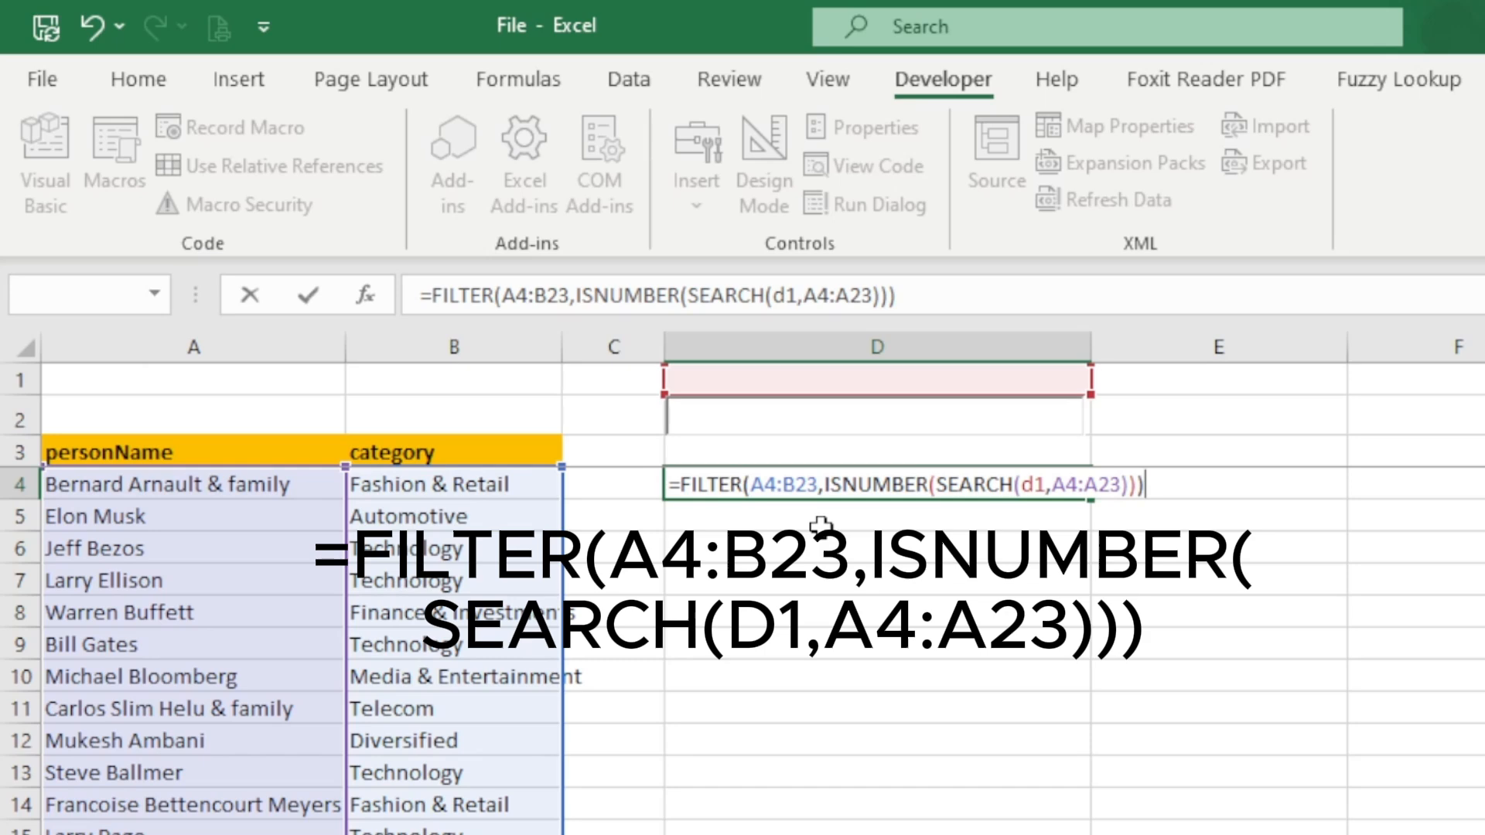
pyautogui.press('Return')
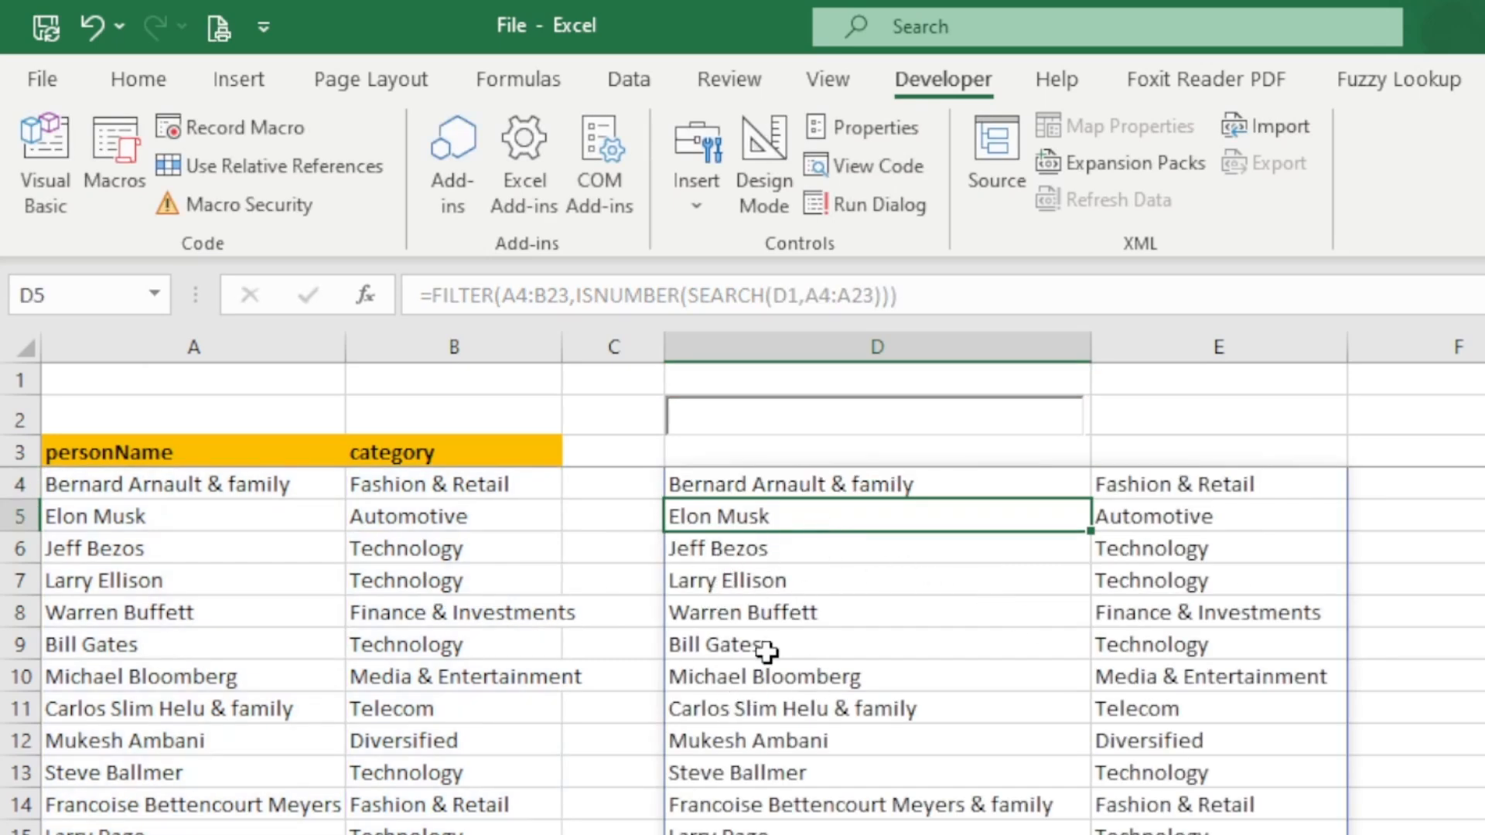
# - Test the filter by searching for "elon" in the text box over D2, and clear the text
pyautogui.click(713, 417)
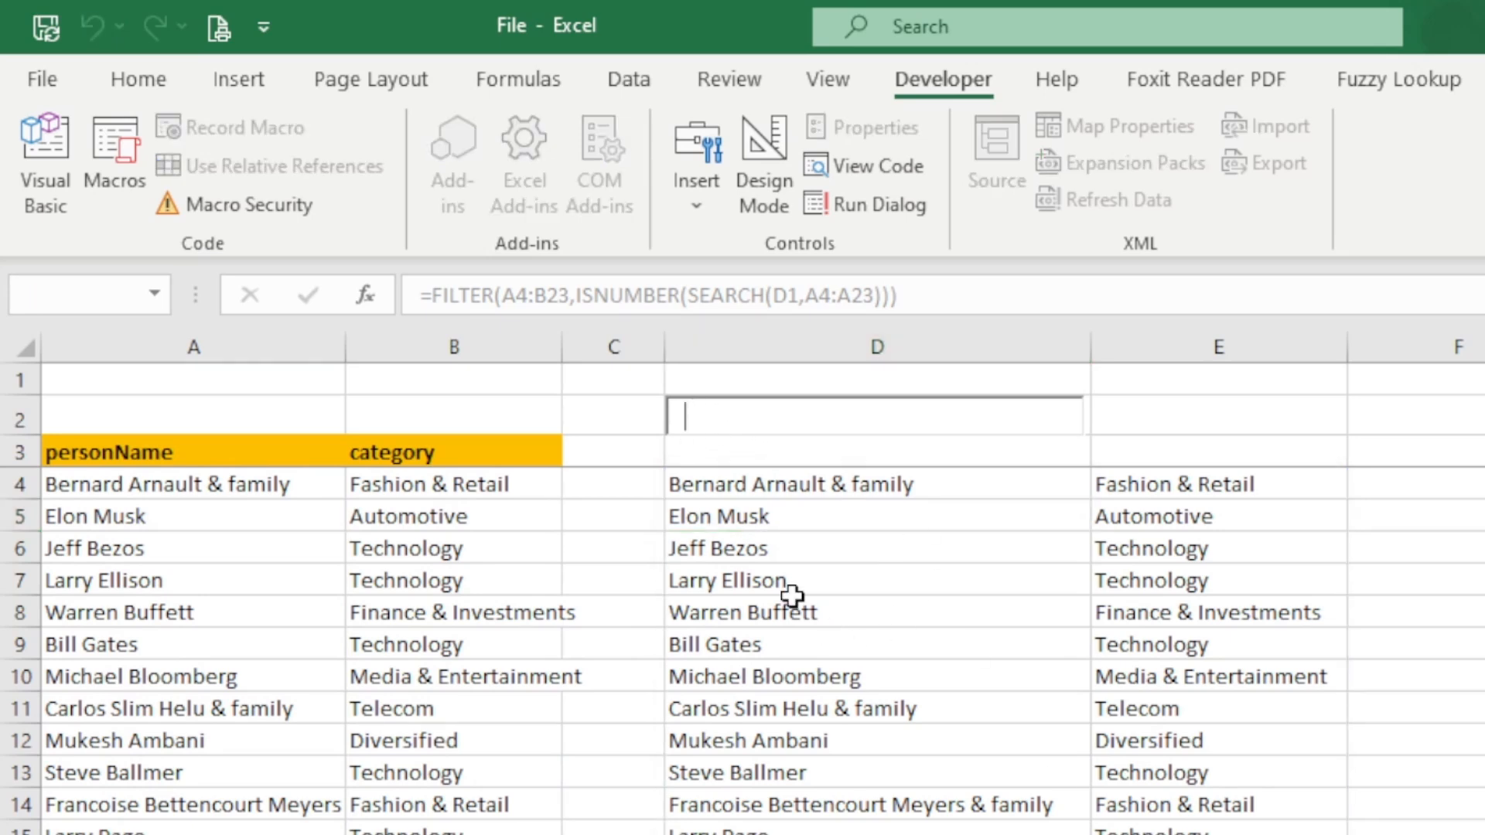
pyautogui.write('elon')
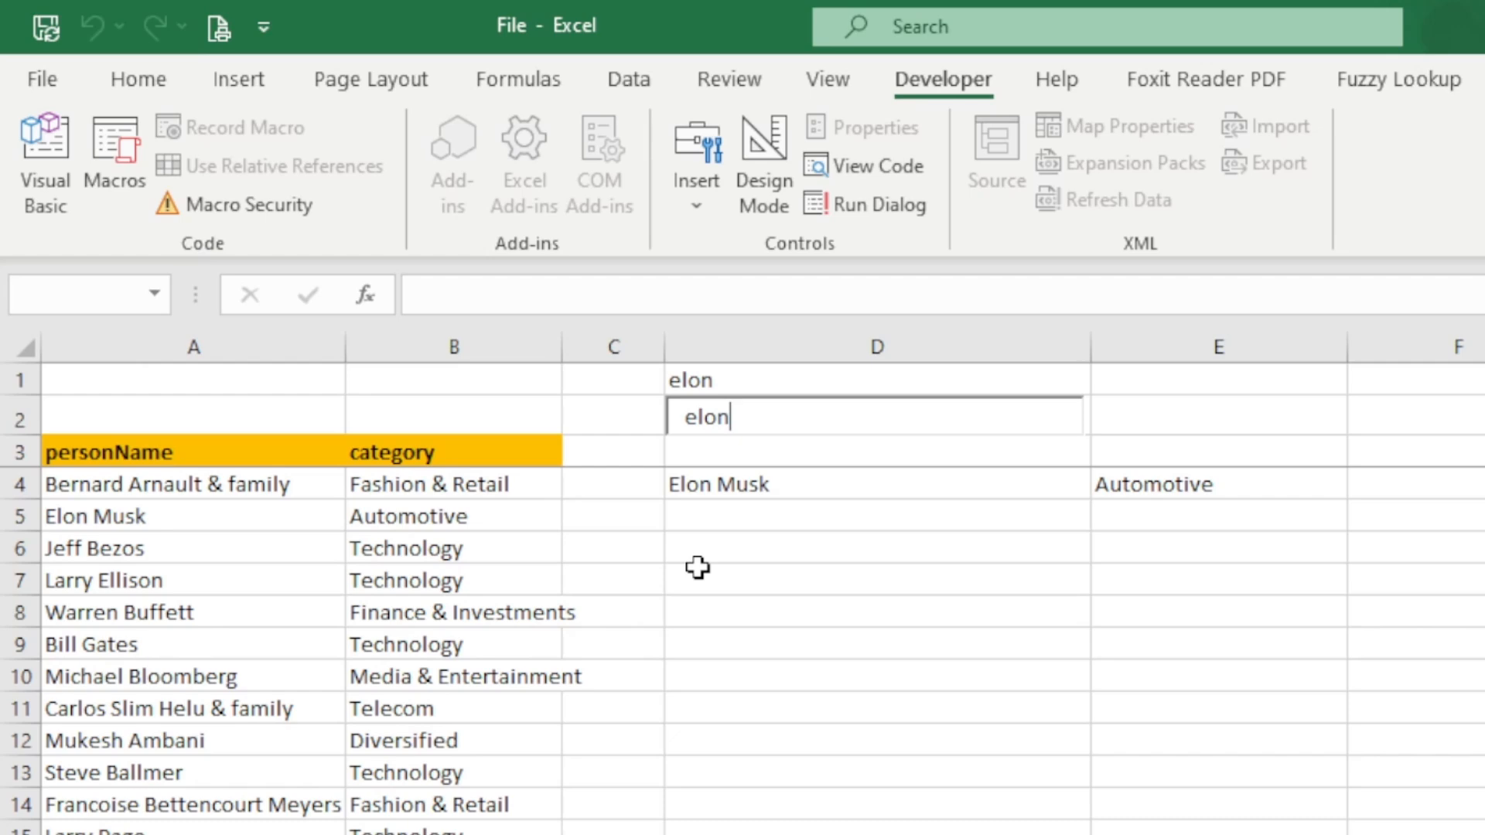
pyautogui.press('BackSpace')
pyautogui.press('BackSpace')
pyautogui.press('BackSpace')
pyautogui.press('BackSpace')
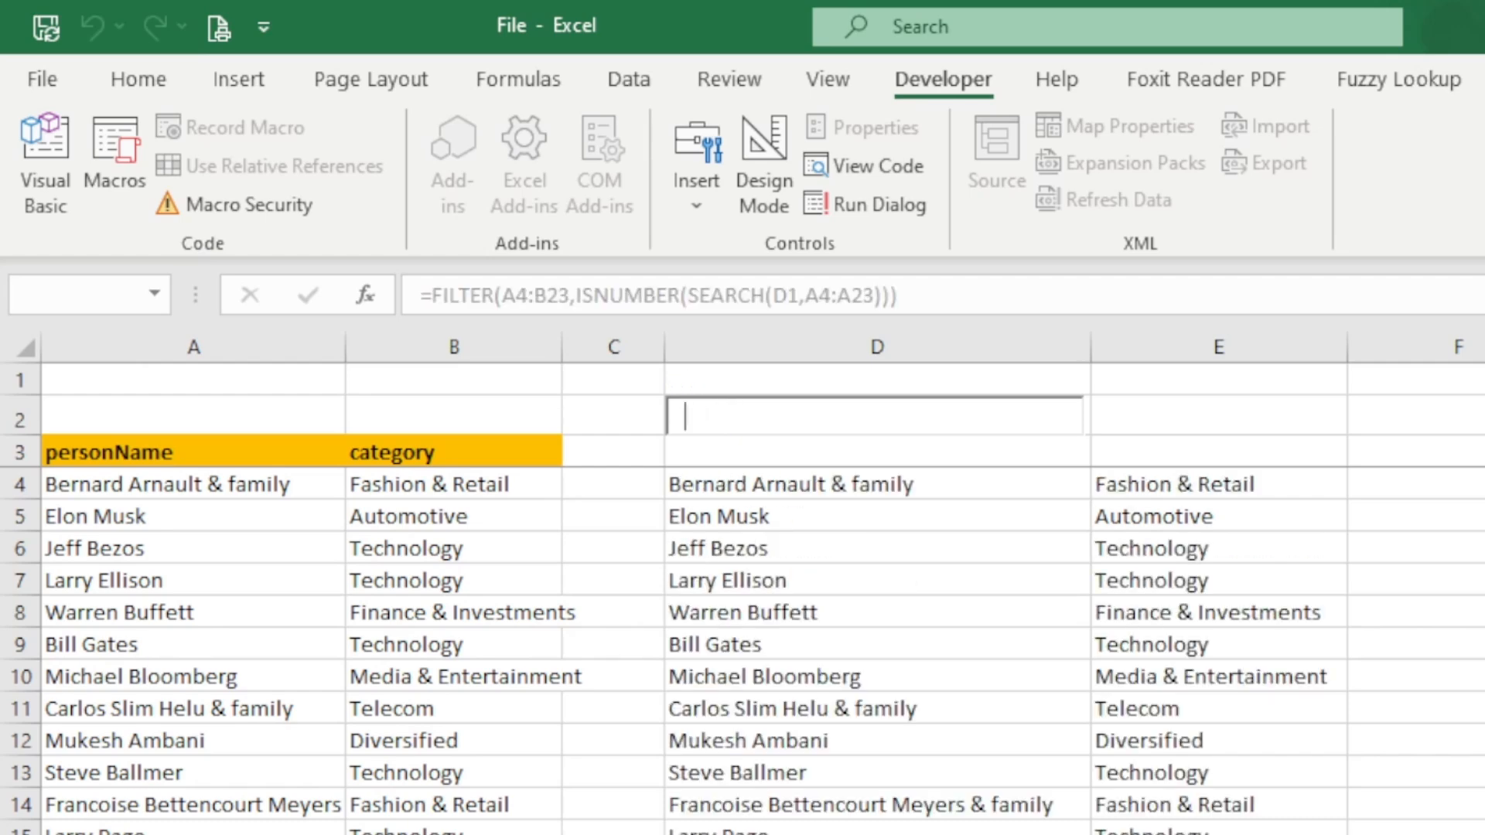
# - Try the partial search terms "ons" and "on" in the text box, clearing the text after each
pyautogui.write('ons')
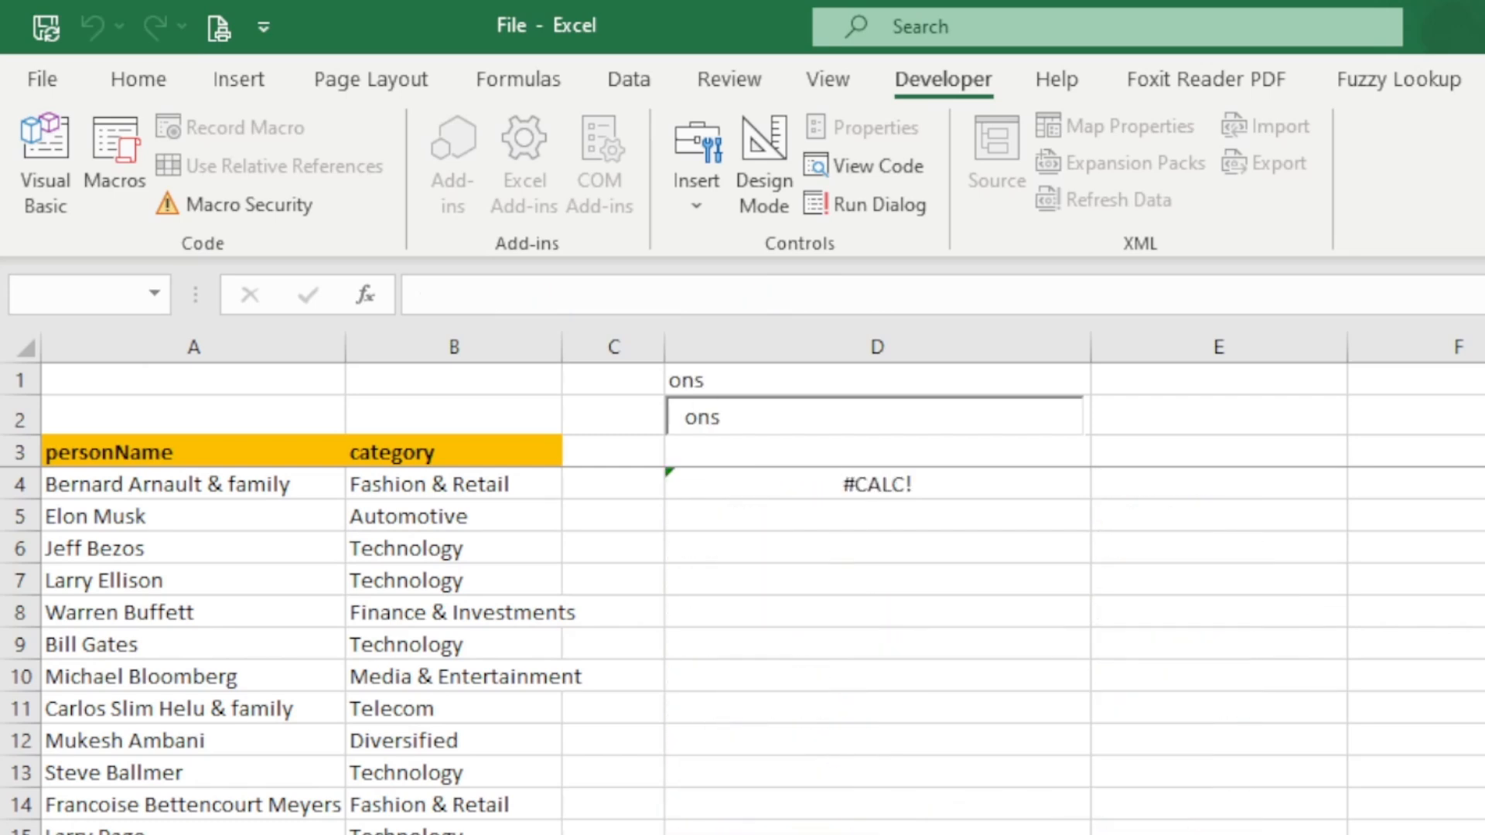
pyautogui.press('BackSpace')
pyautogui.press('BackSpace')
pyautogui.press('BackSpace')
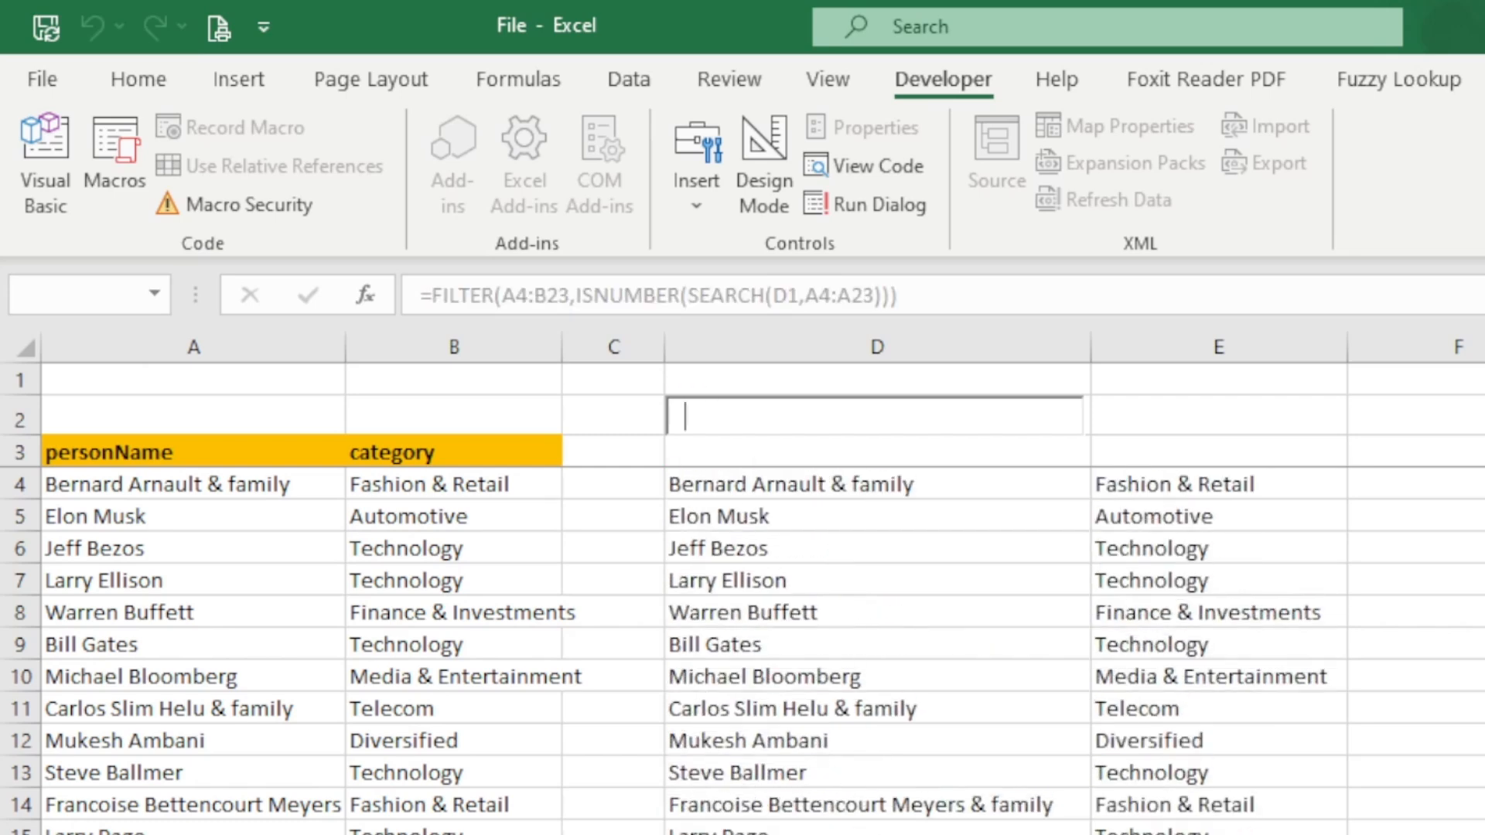
pyautogui.write('on')
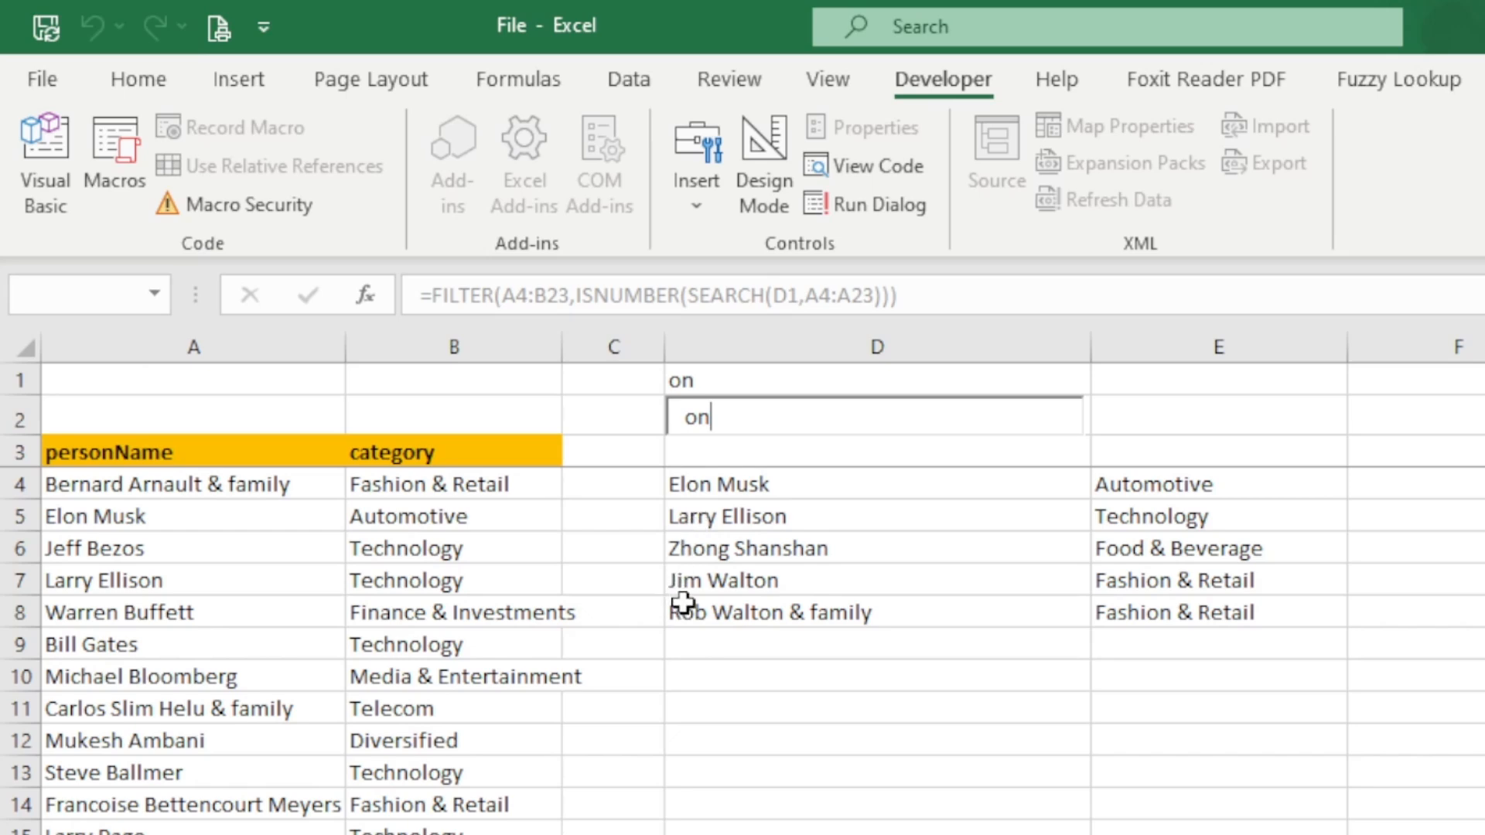
pyautogui.press('BackSpace')
pyautogui.press('BackSpace')
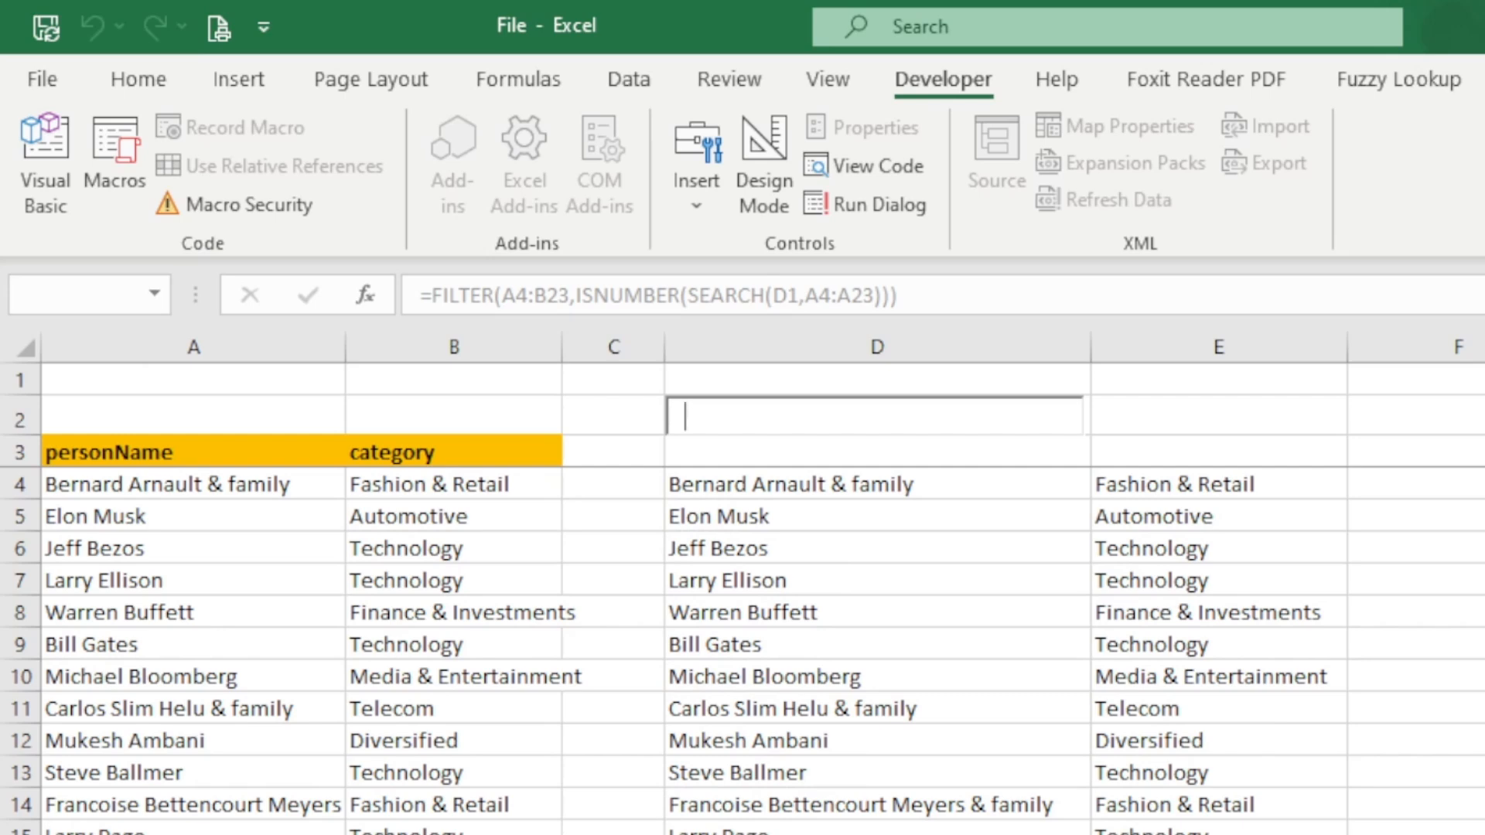
# - Search for "family" in the text box to filter the names, and clear the text
pyautogui.write('family')
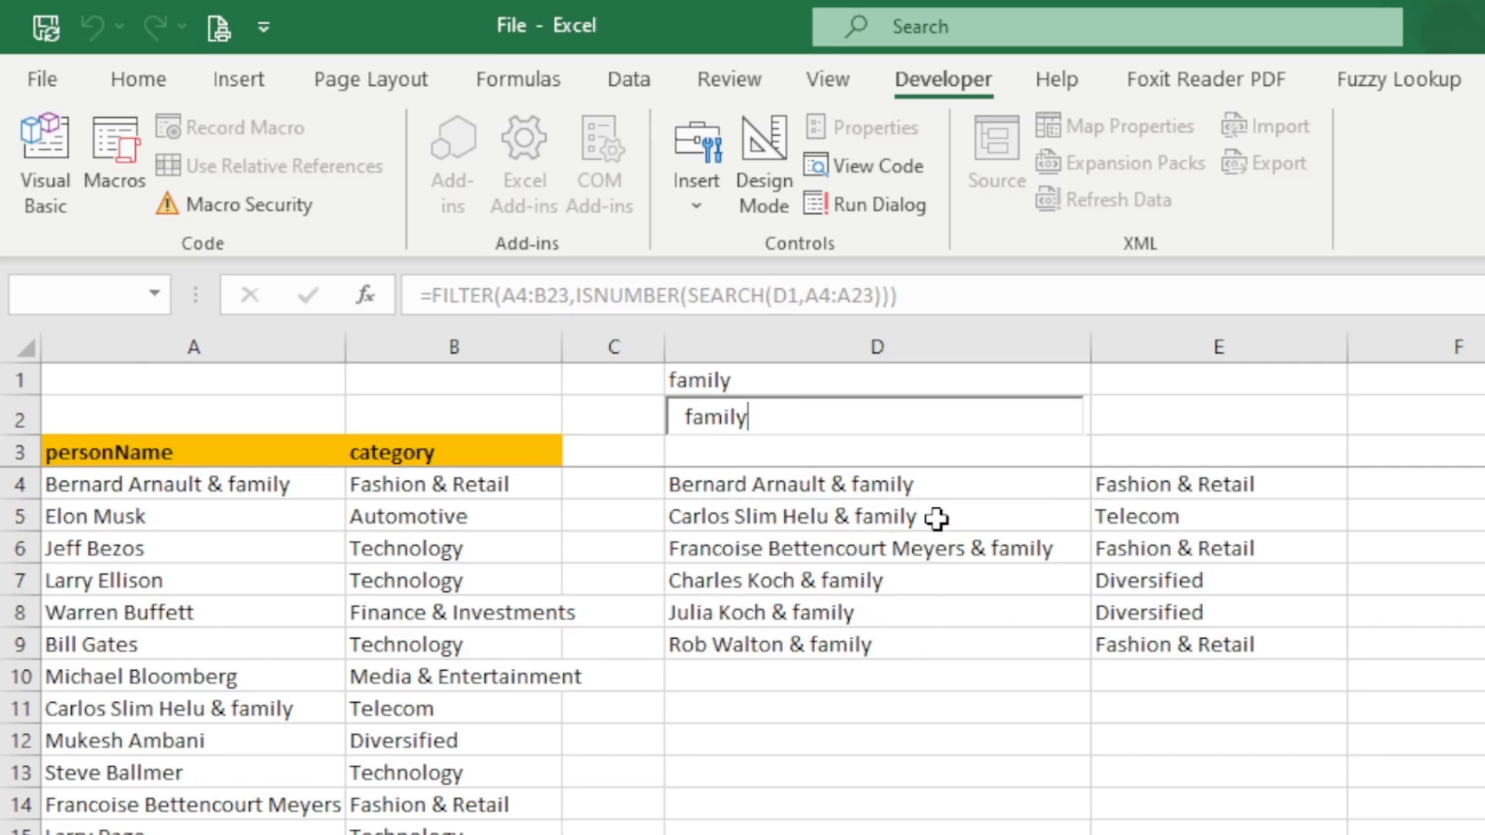
pyautogui.press('BackSpace')
pyautogui.press('BackSpace')
pyautogui.press('BackSpace')
pyautogui.press('BackSpace')
pyautogui.press('BackSpace')
pyautogui.press('BackSpace')
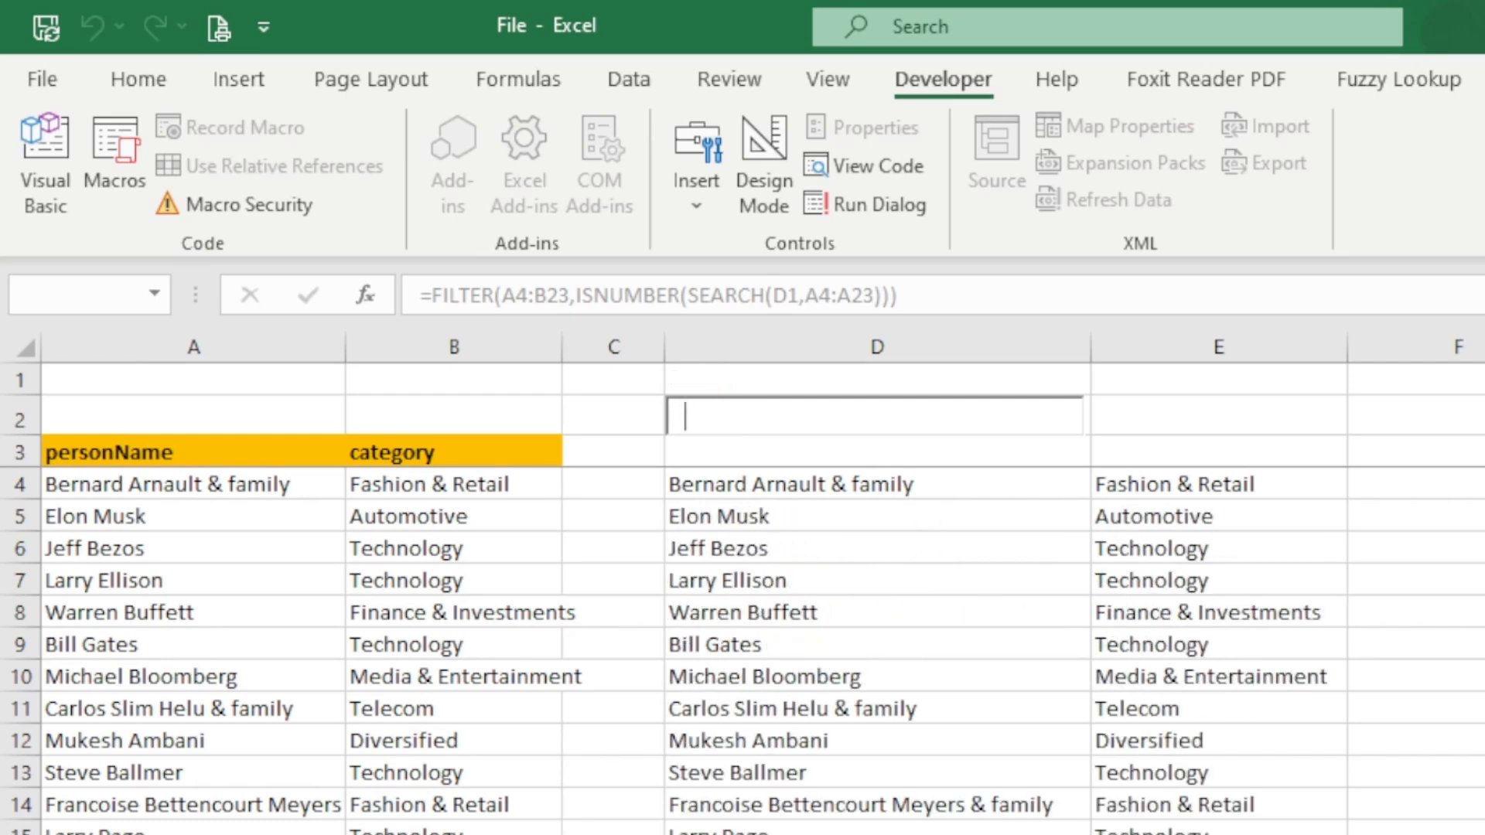
# - Test a term without matches by entering "xx" in the text box, then clear it and return to the cells
pyautogui.write('xx')
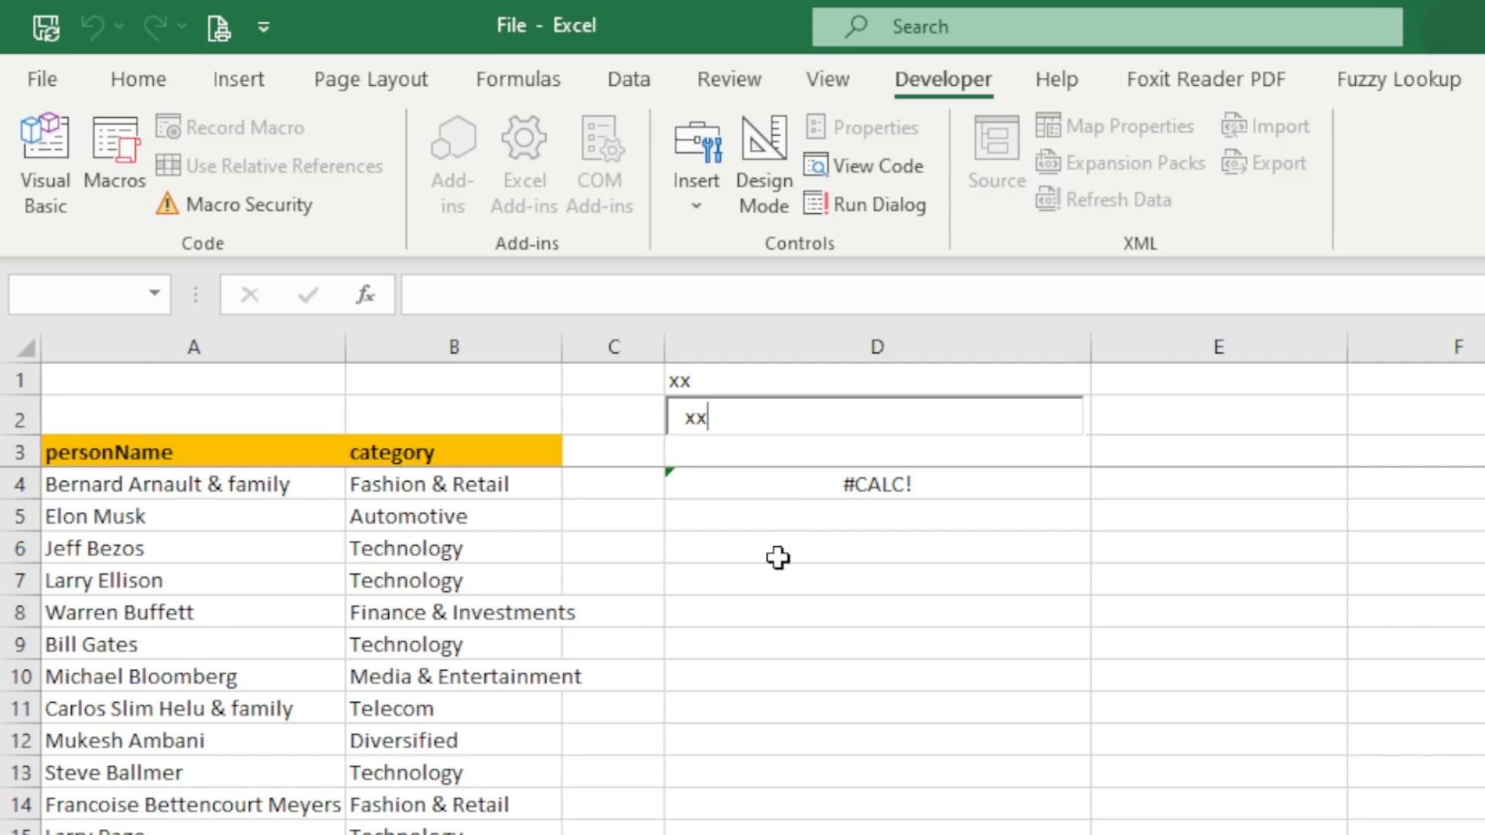
pyautogui.press('BackSpace')
pyautogui.press('BackSpace')
pyautogui.click(778, 515)
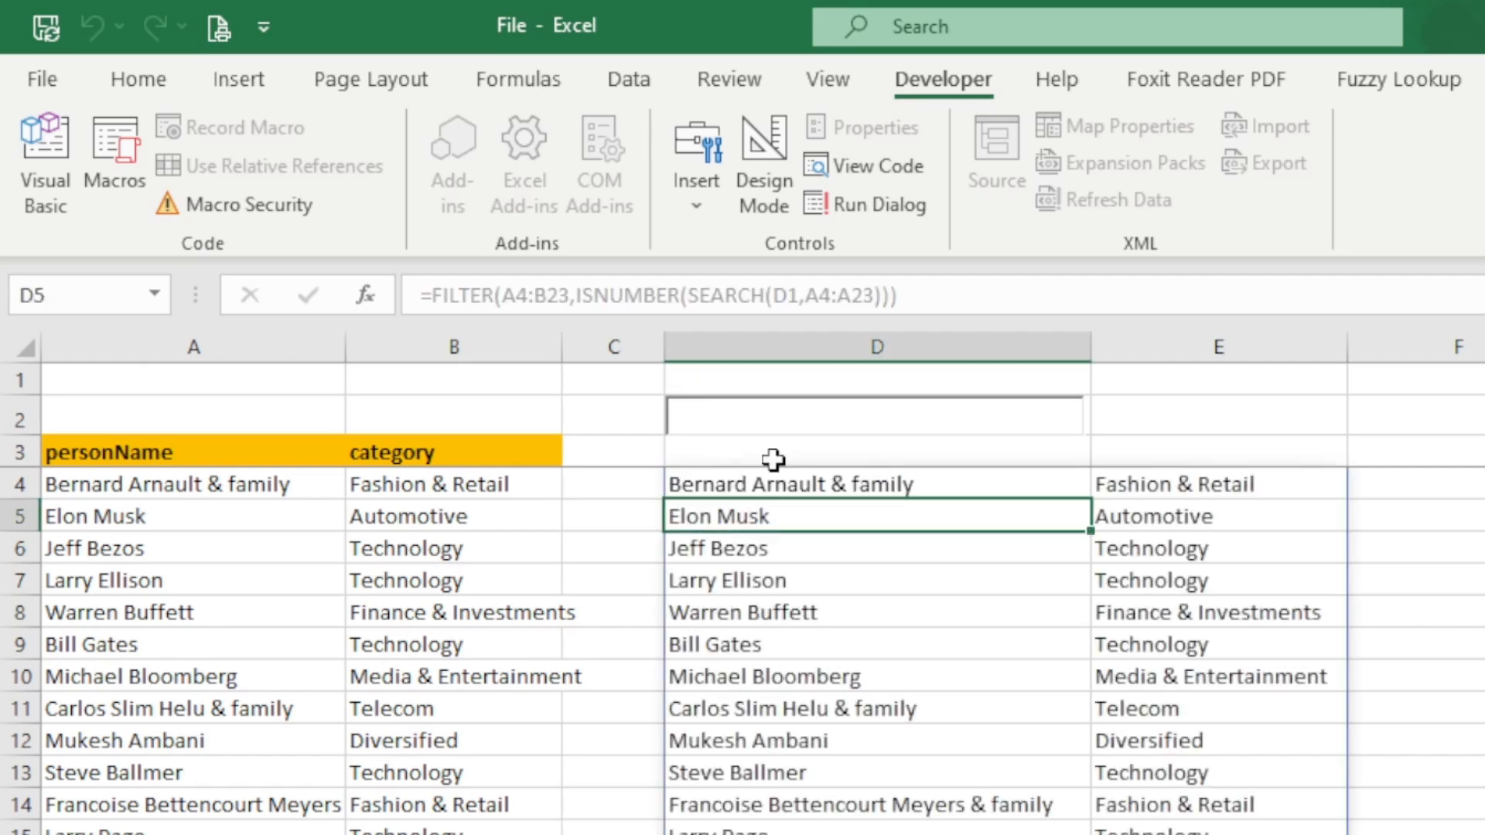
# - Add "None" as the if_empty argument of the FILTER formula in D4
pyautogui.click(754, 479)
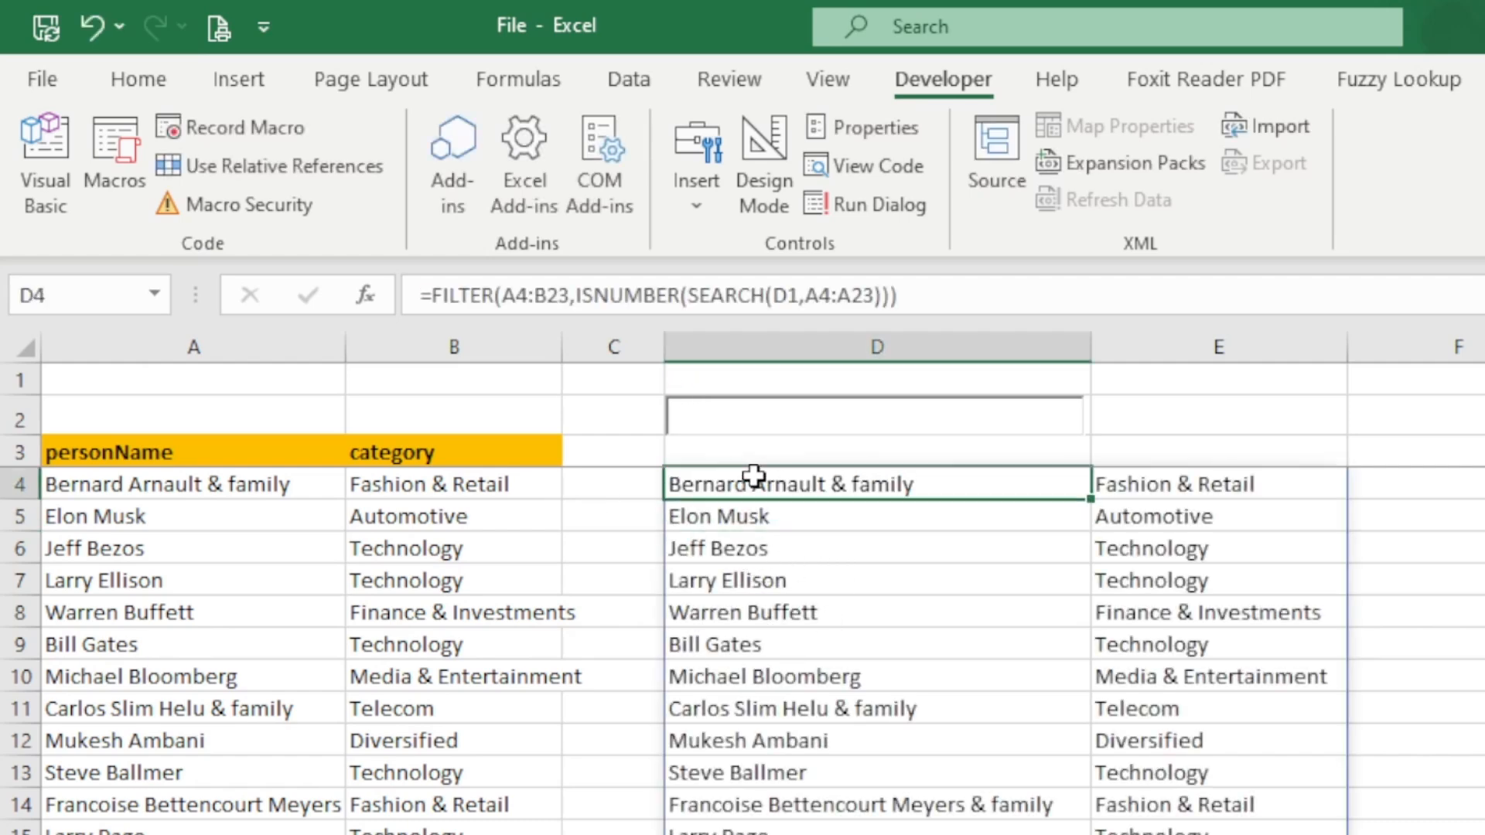
pyautogui.press('F2')
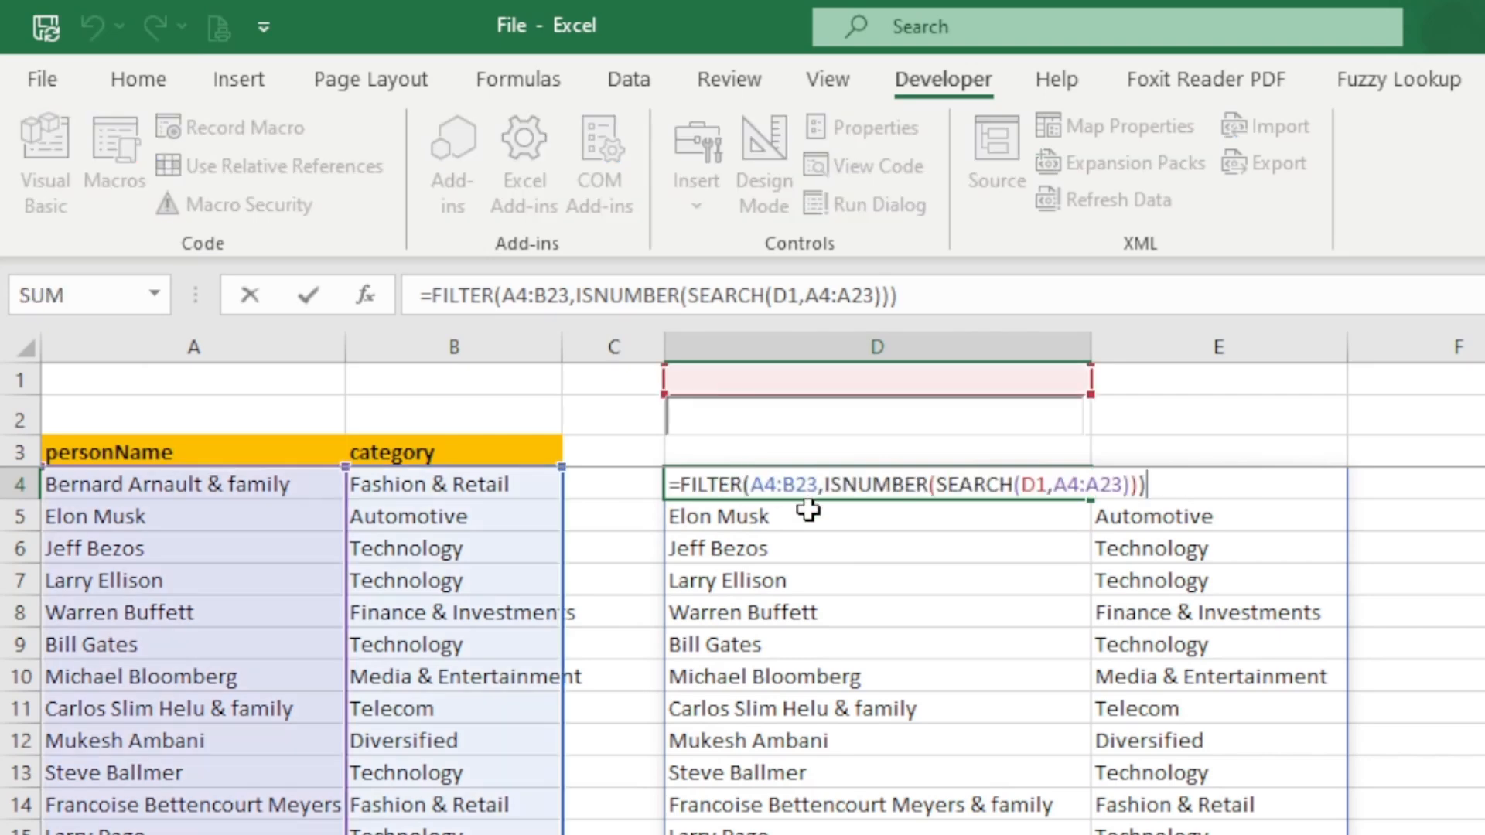
pyautogui.press('Left')
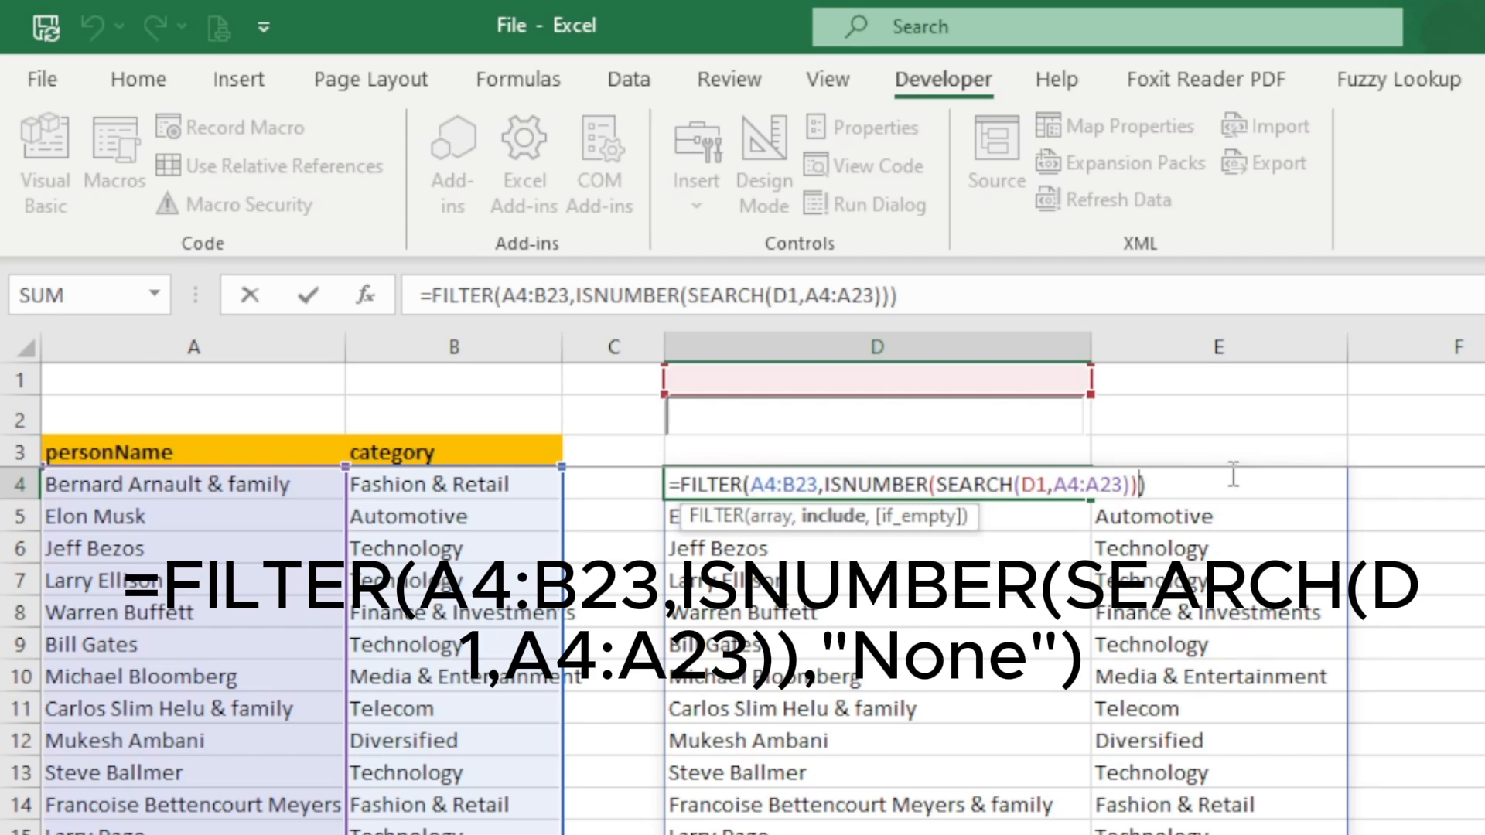
pyautogui.write(',')
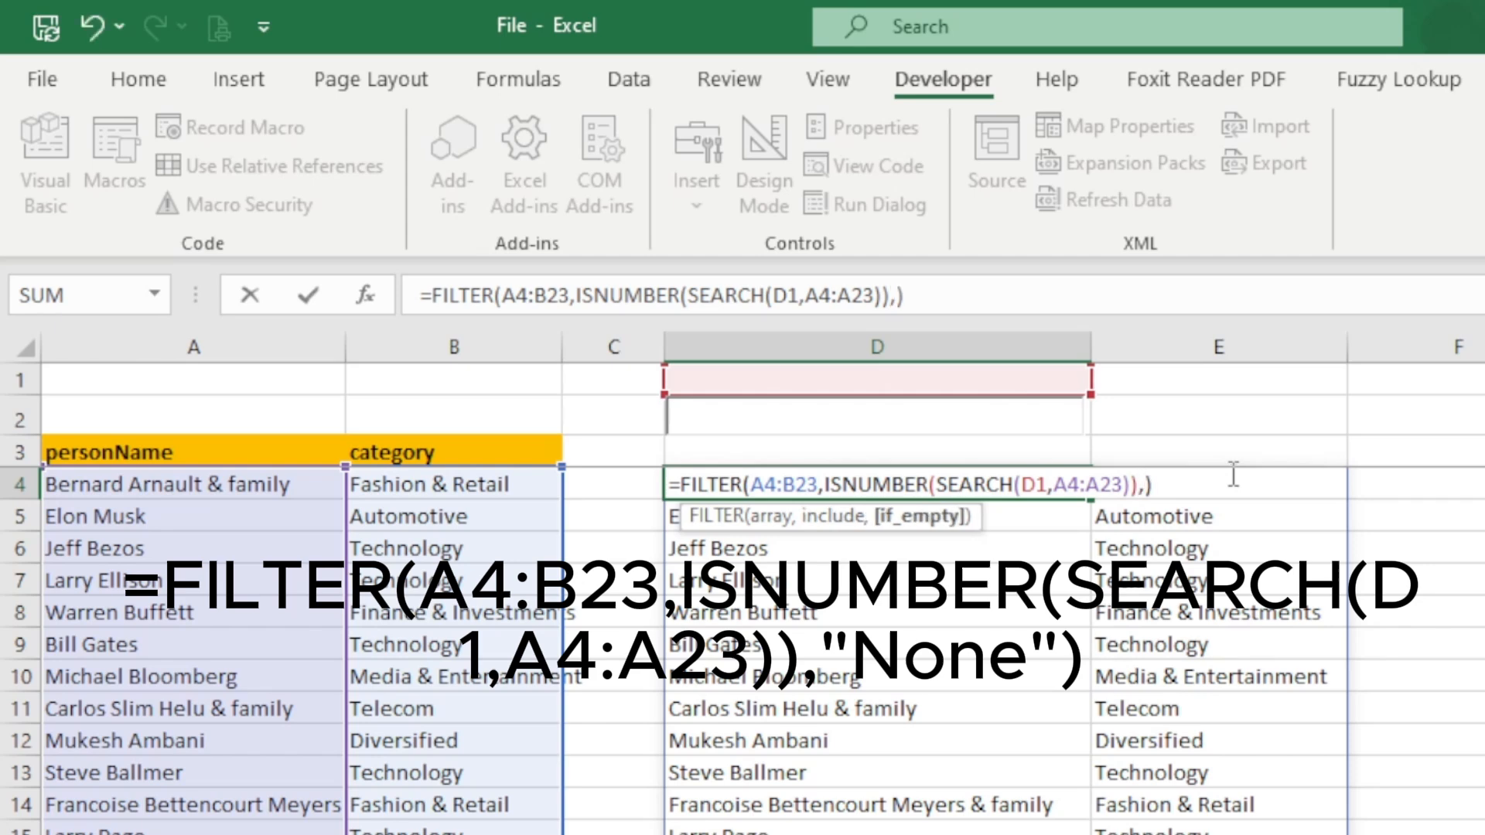
pyautogui.write('"')
pyautogui.write('Non')
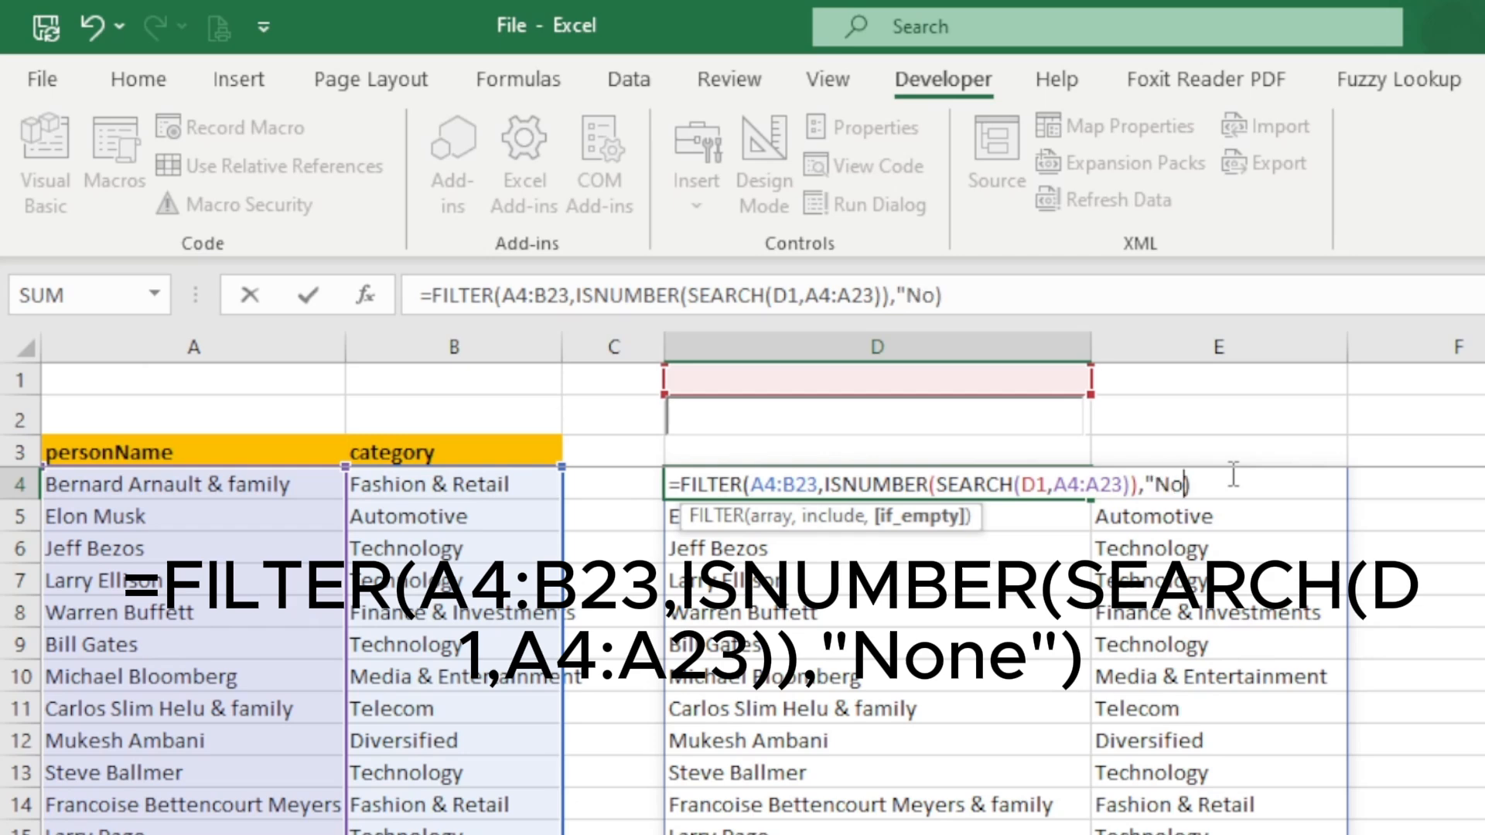
pyautogui.write('e"')
pyautogui.press('Return')
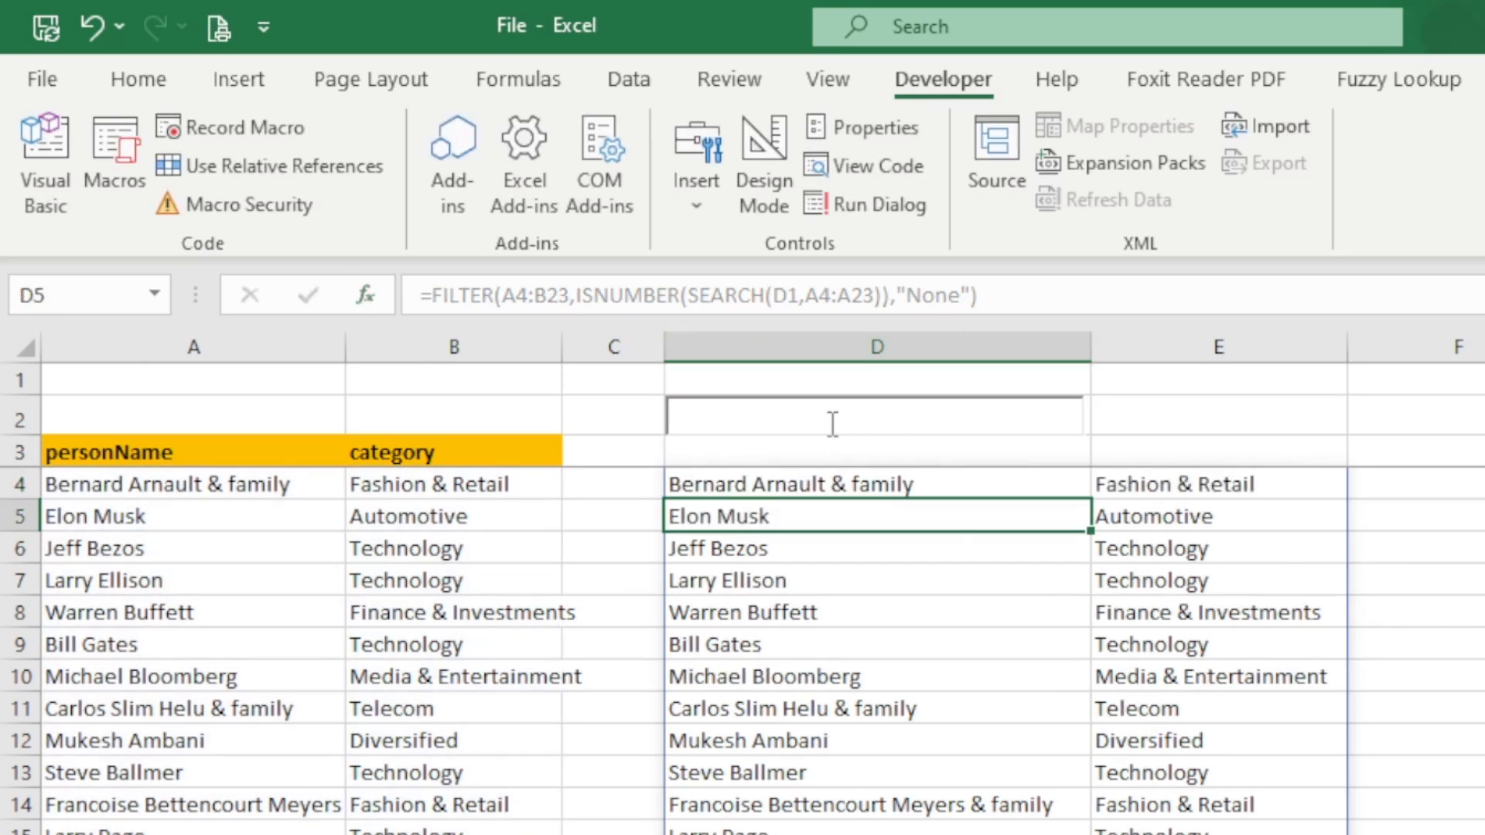
# - Test the if_empty result by entering "x" in the text box over D2
pyautogui.click(833, 421)
pyautogui.write('x')
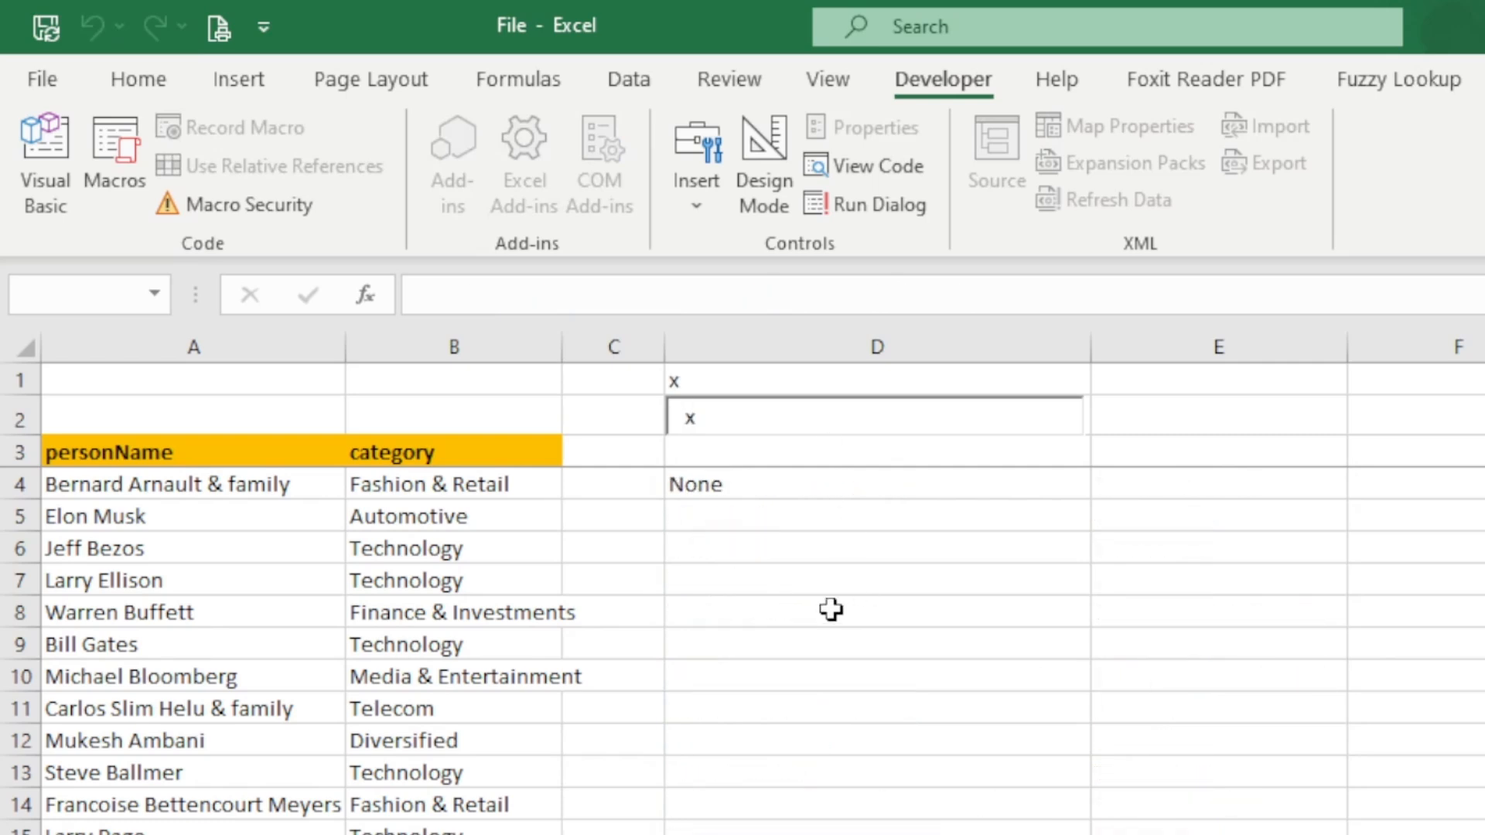